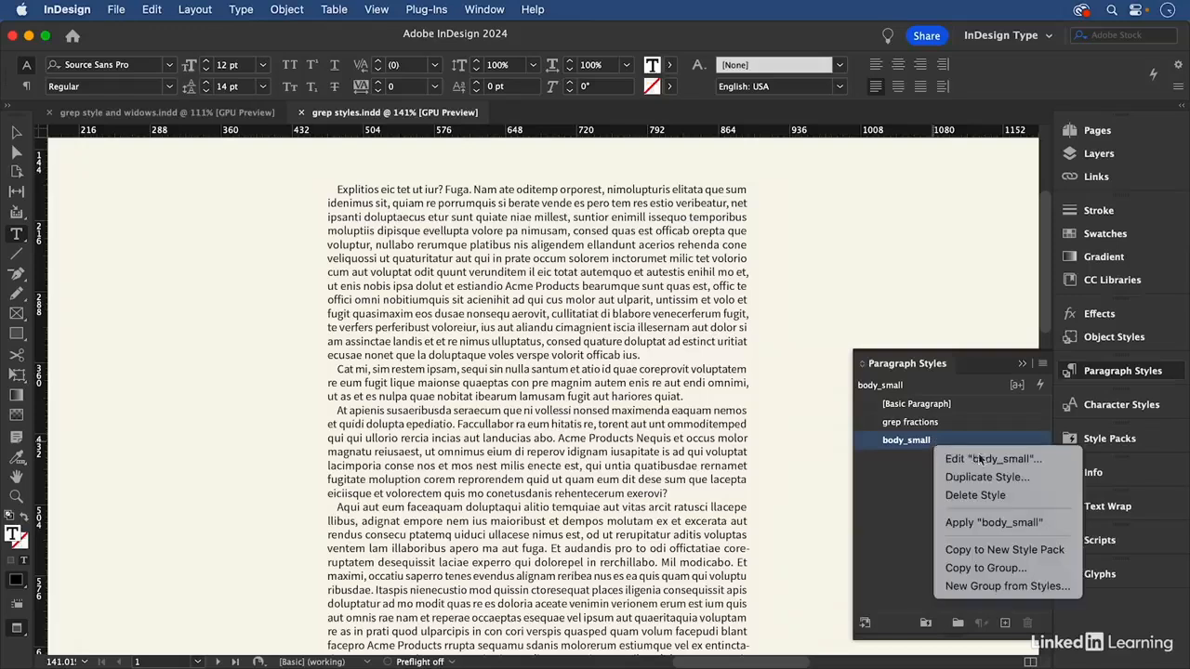
- Edit the body_small paragraph style and add a new GREP style to it
click(985, 456)
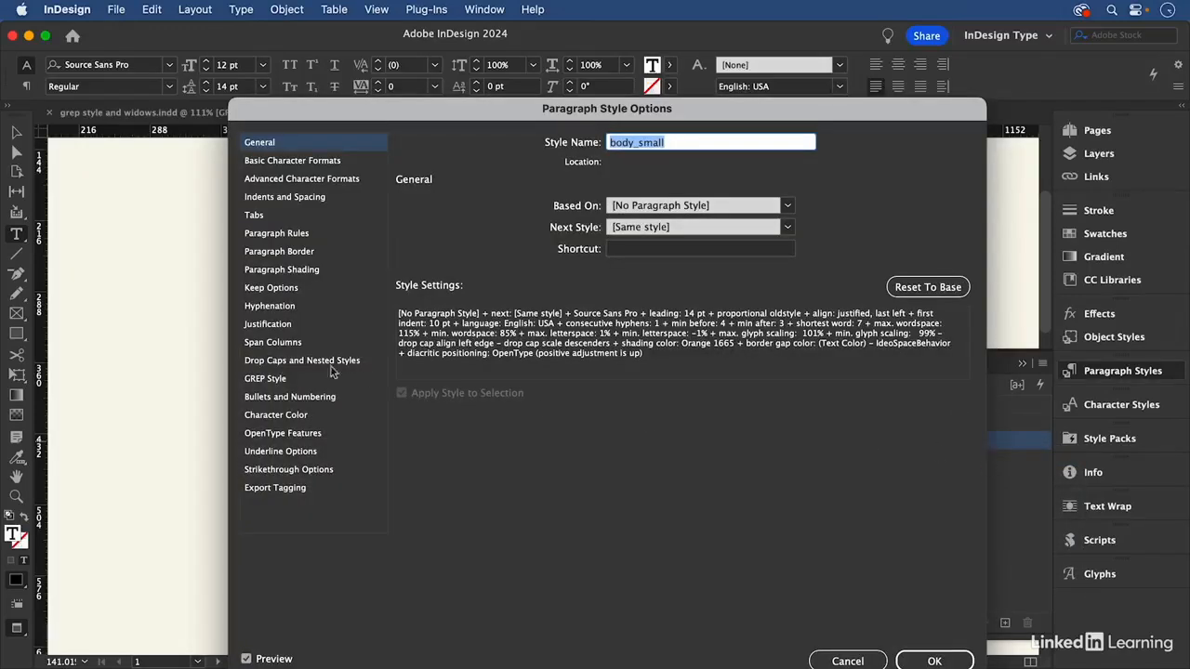
click(283, 381)
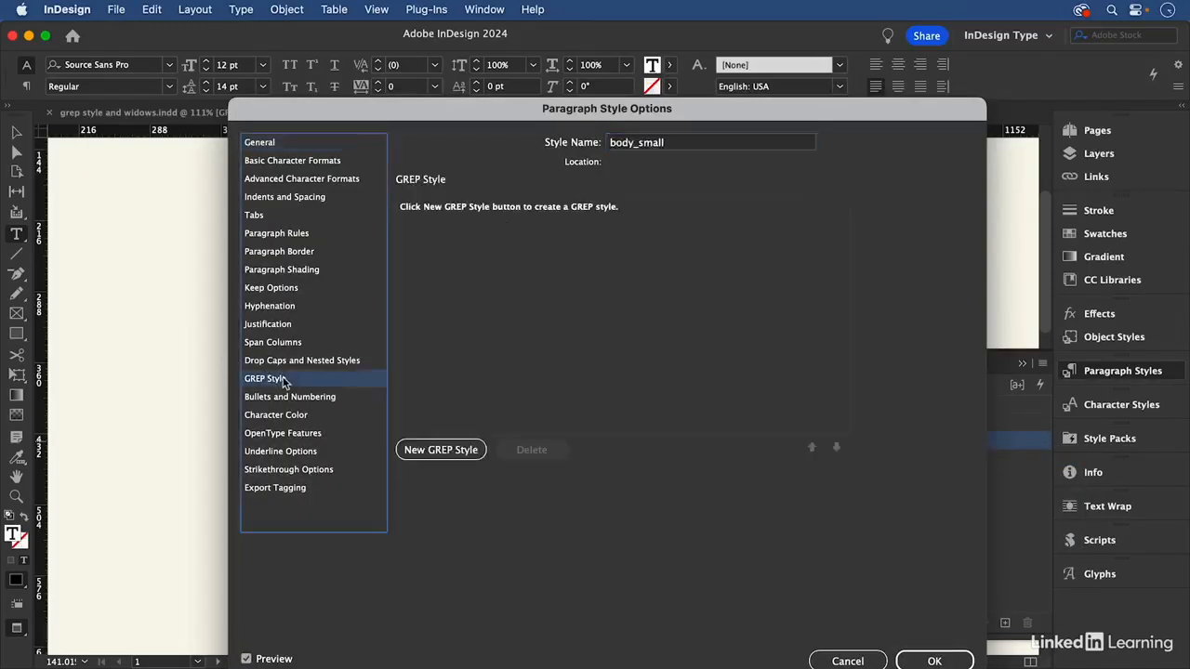
click(428, 450)
- Create a character style named Bold with the Bold font style as the style applied by the GREP style
click(506, 214)
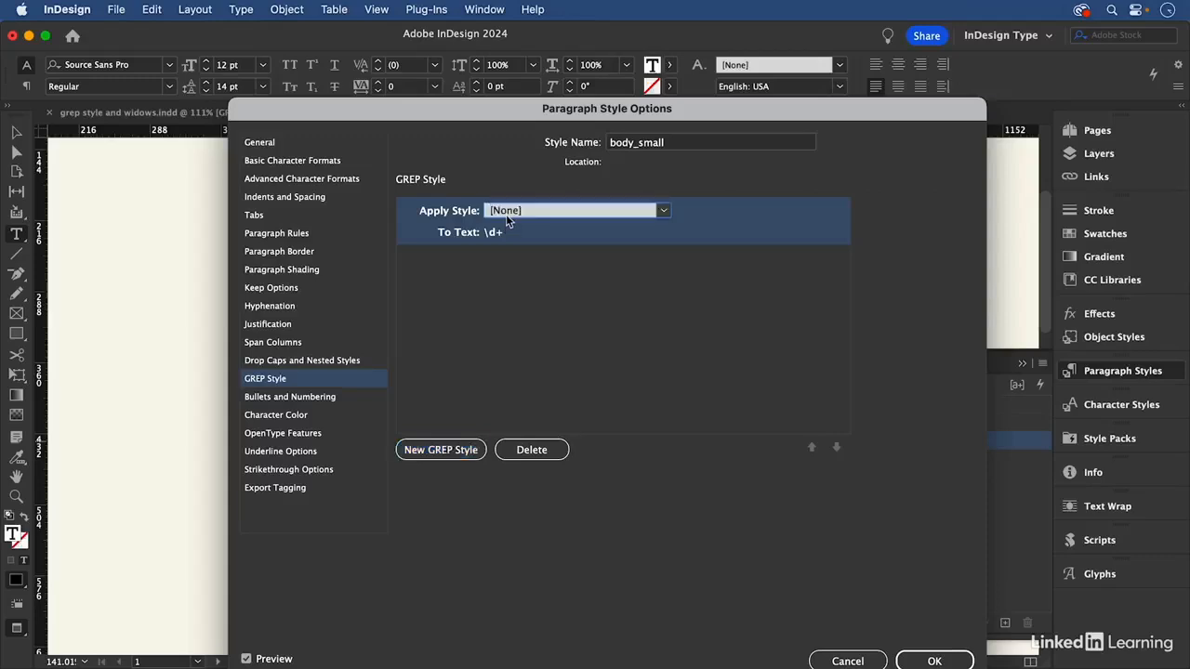
click(533, 212)
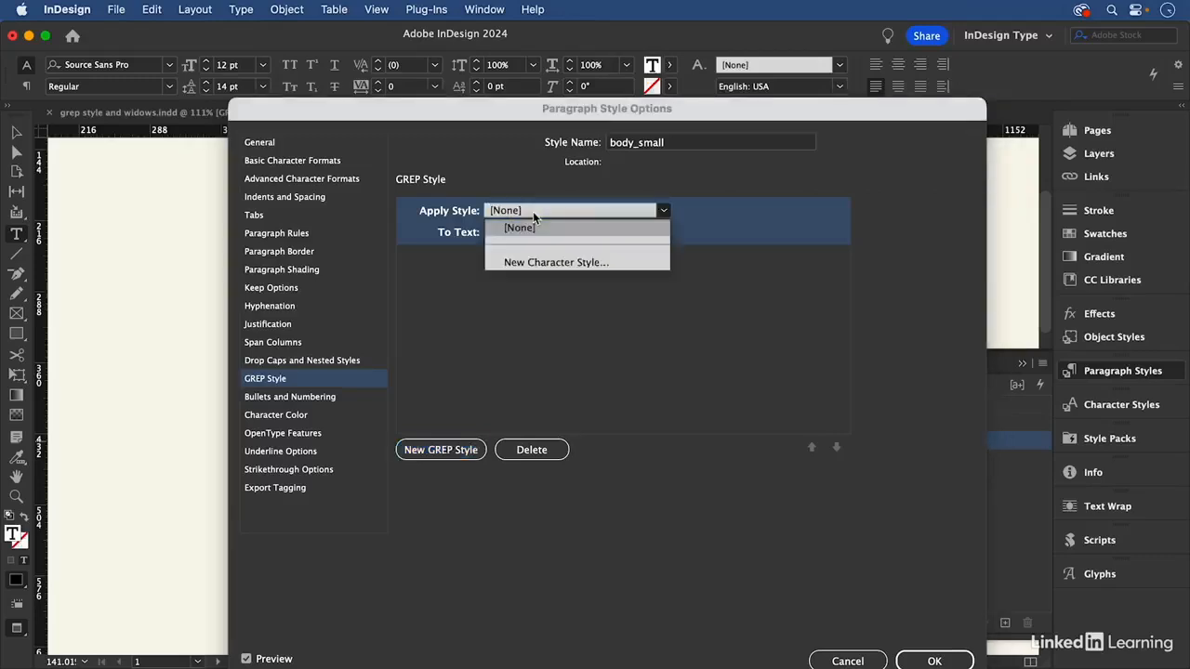
click(527, 263)
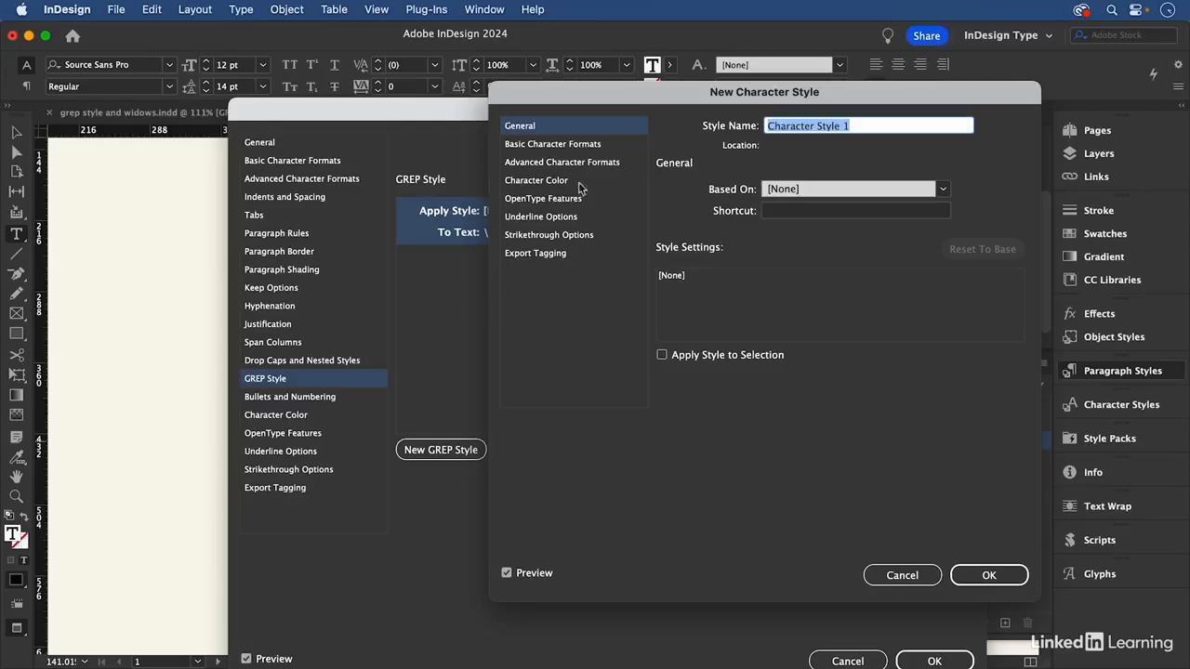
text(Bold)
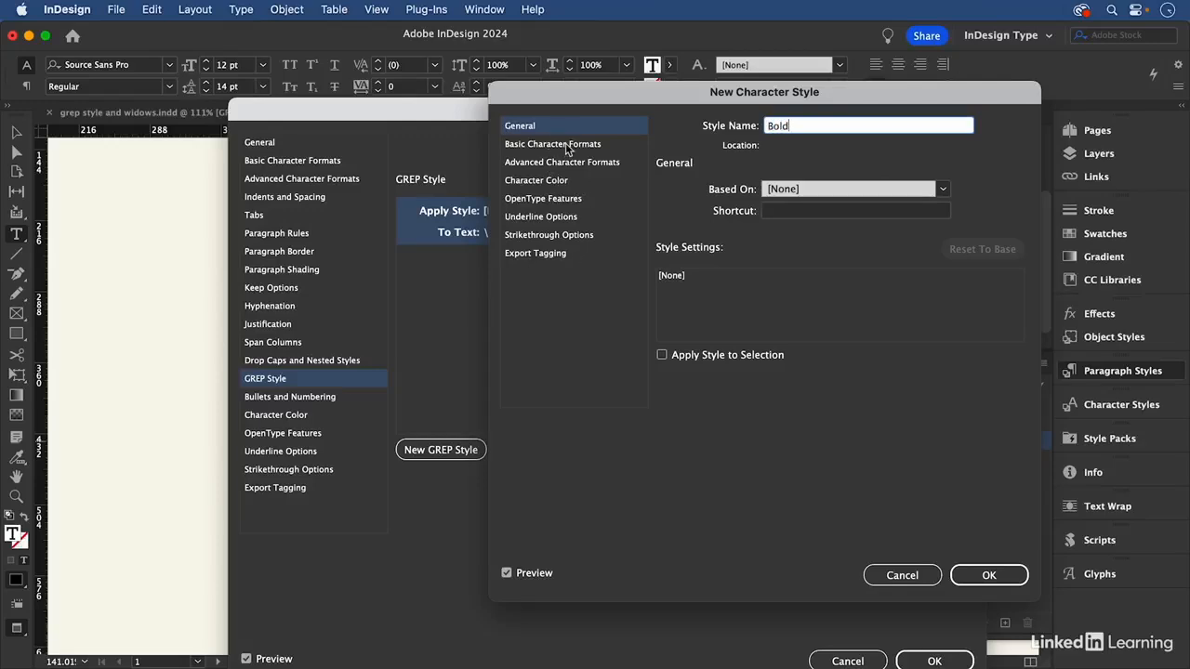
click(571, 146)
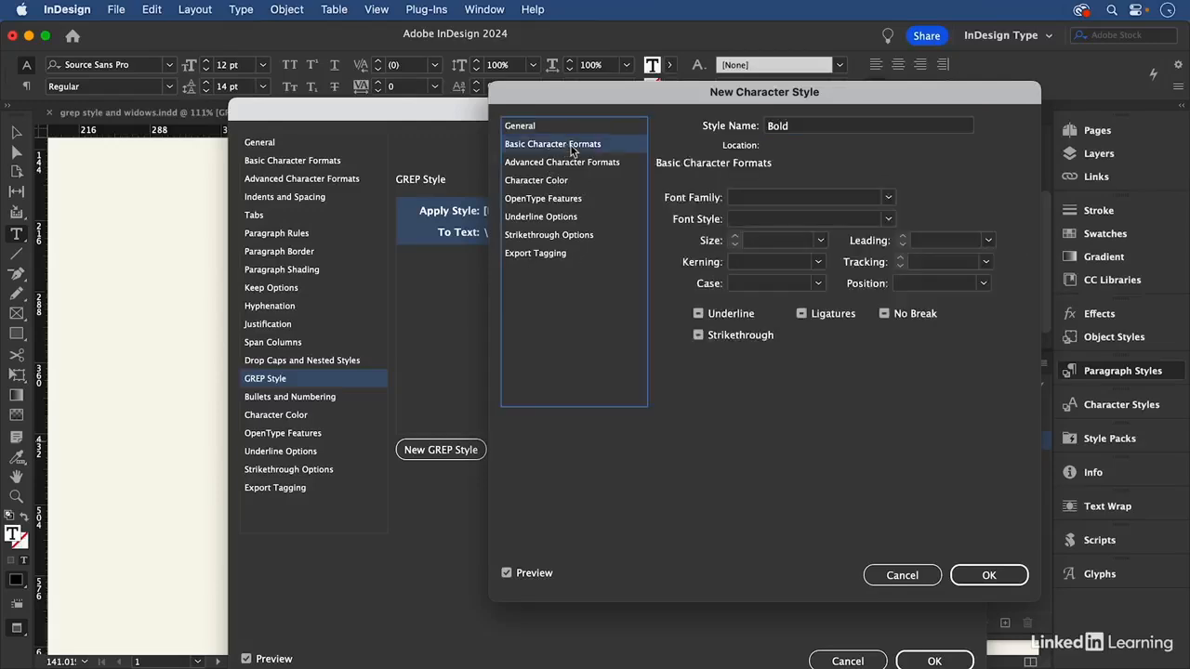
click(735, 218)
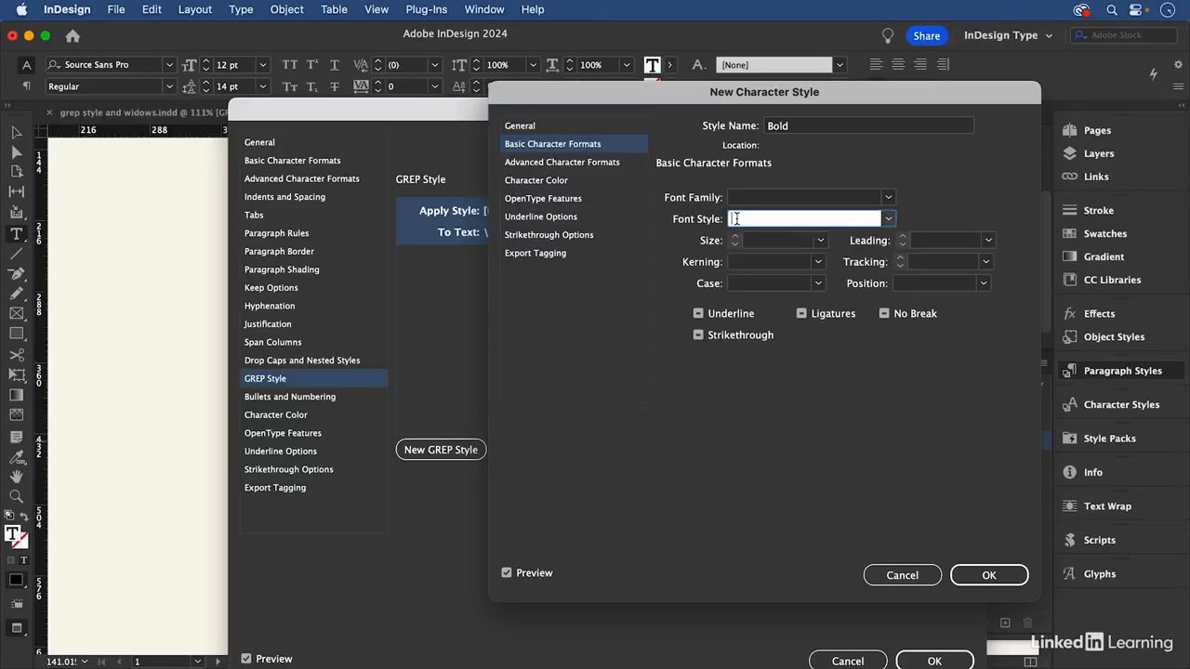
text(Bold)
click(989, 575)
- Set the GREP style's target text to "Acme Products" and accept the paragraph style changes
click(496, 232)
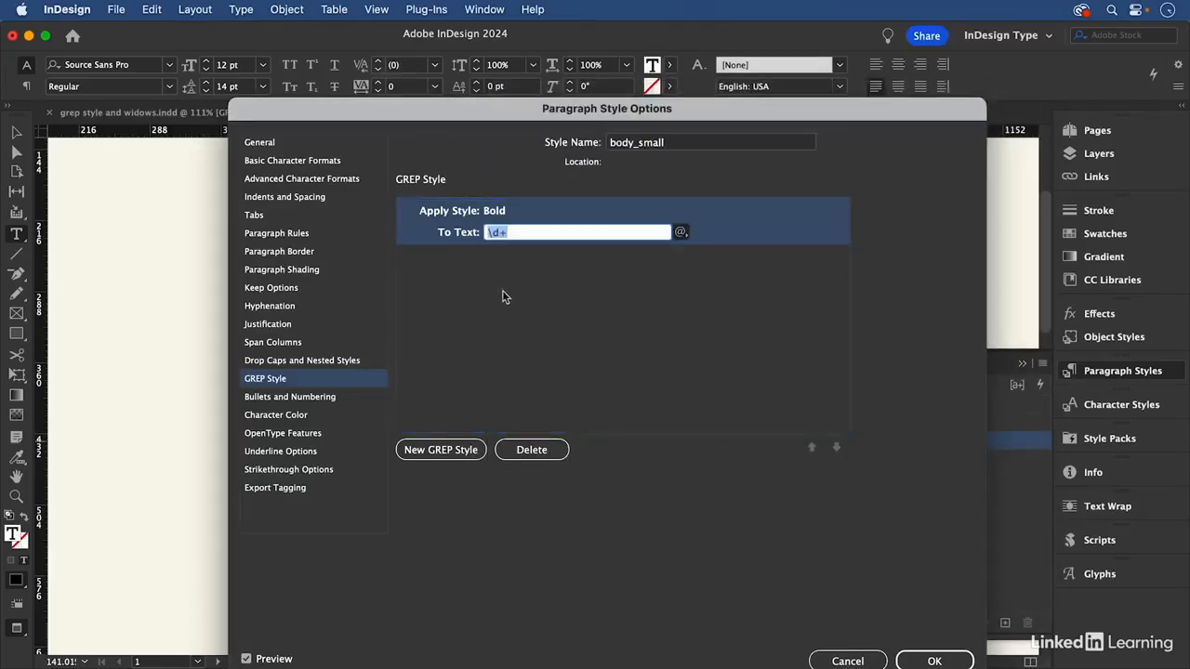
text(Acme Products)
drag(513, 105, 510, 54)
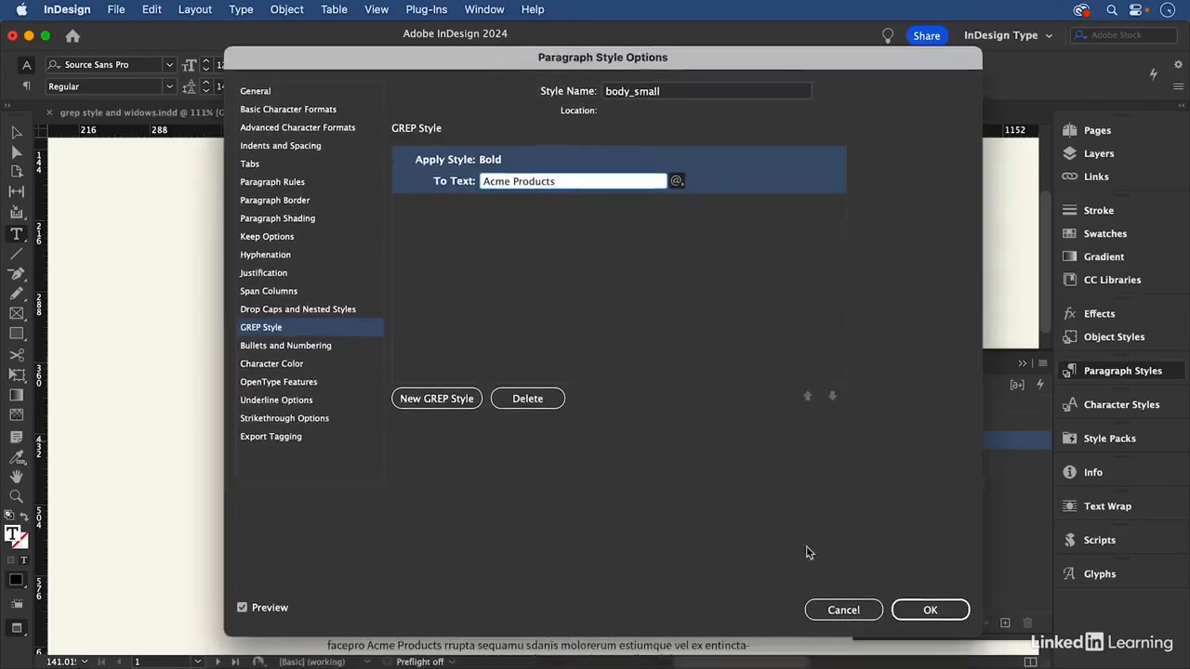
click(924, 609)
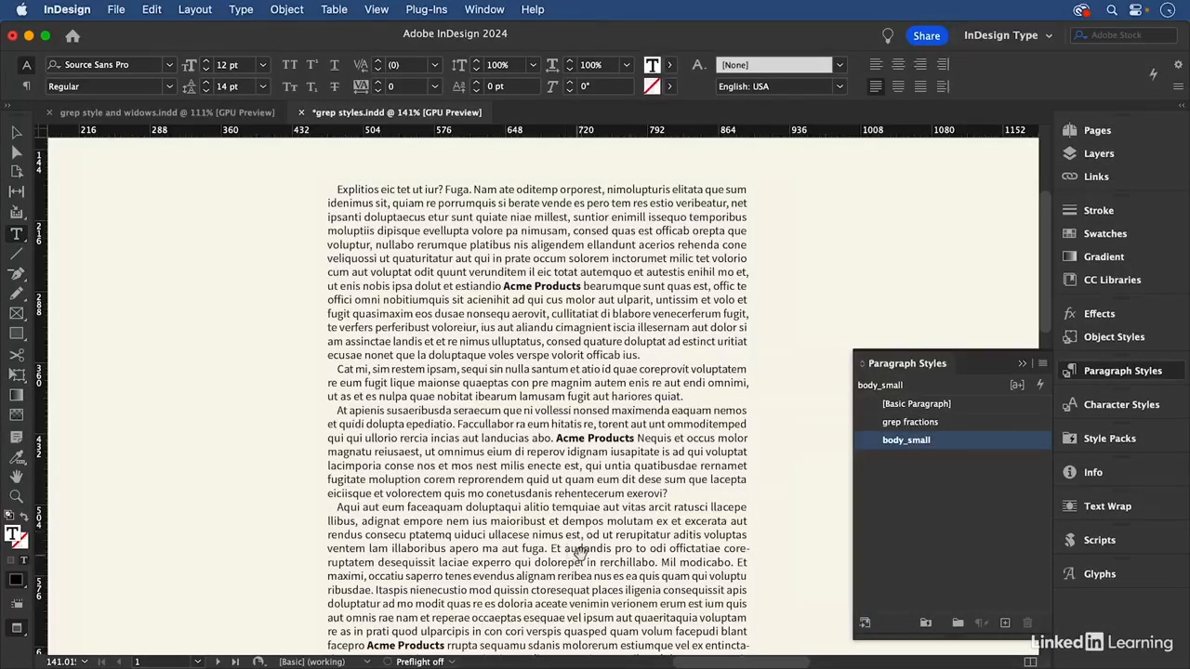
- Insert the words "Acme Products" before "alitio" in the first line of the fourth paragraph
drag(576, 554, 562, 508)
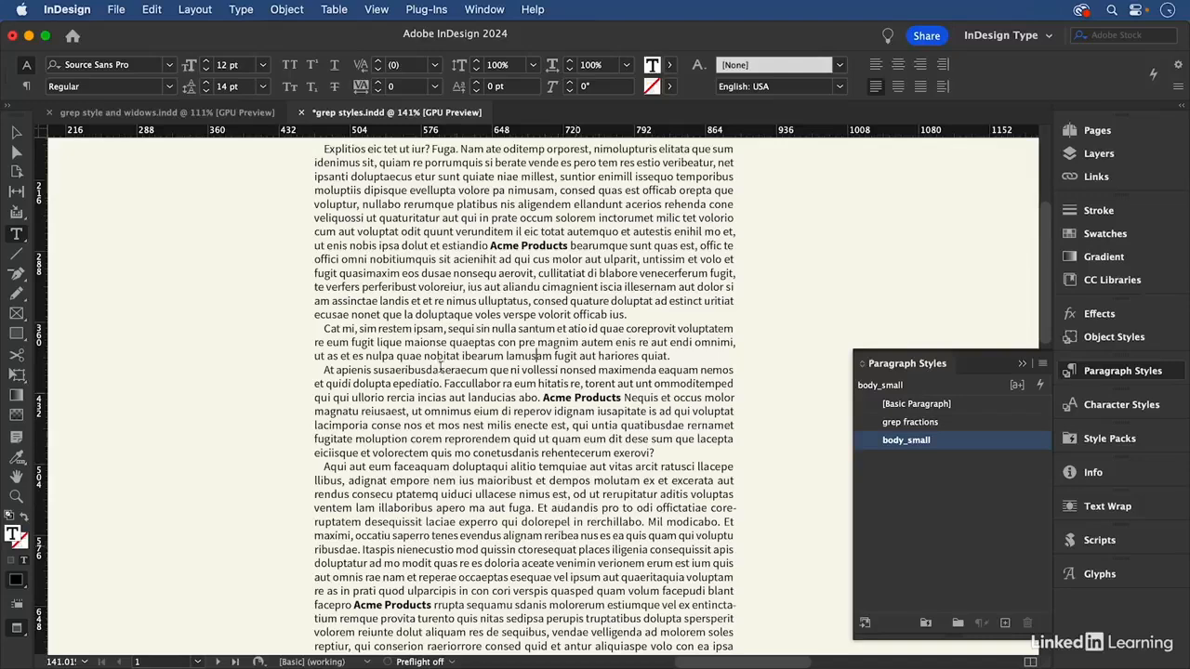
click(513, 467)
text(Acme P)
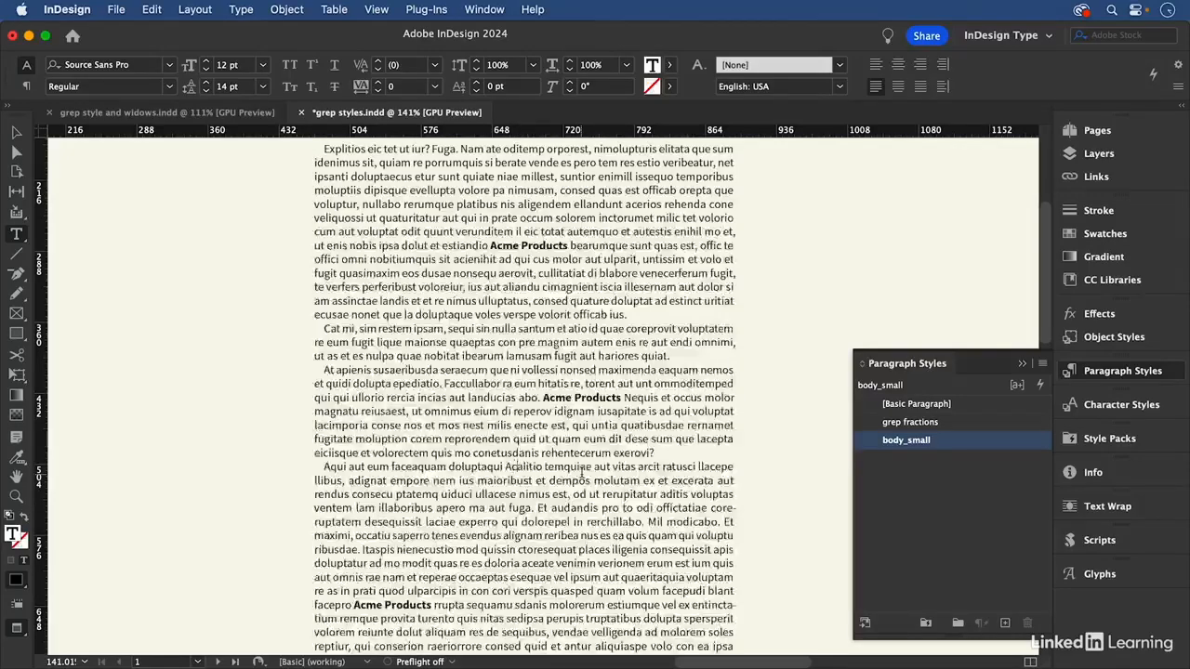
text(roducts)
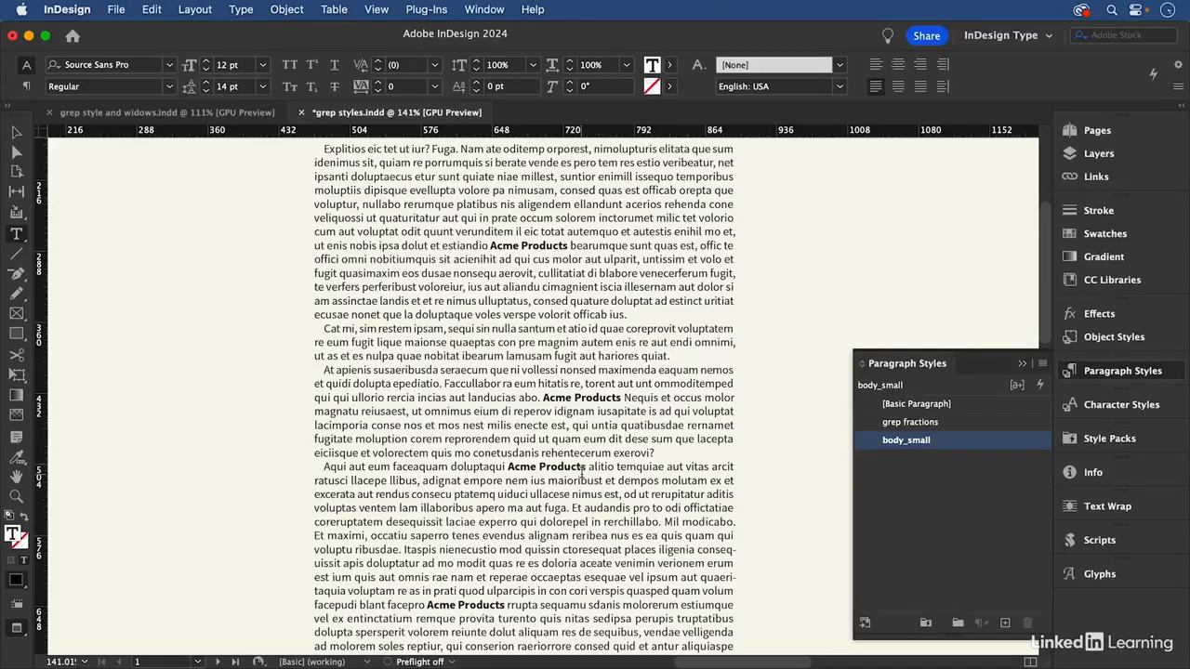
- Go to page 2, select the fraction 1/4 and examine the OpenType Fractions option without applying it
key(super+0)
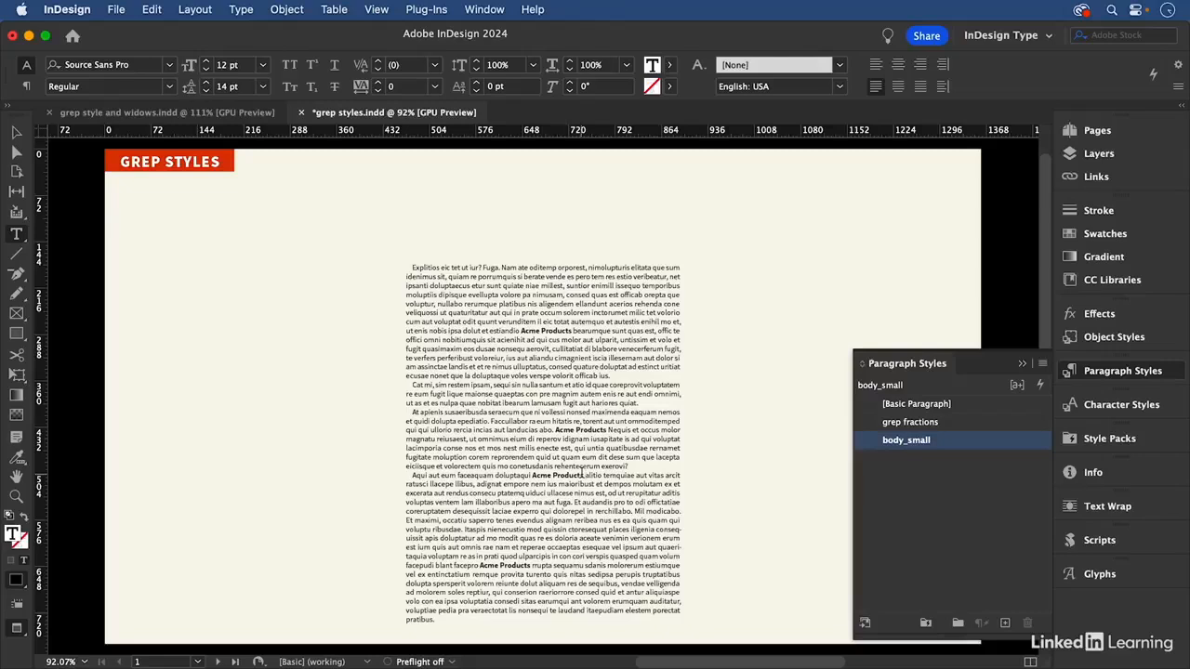
key(shift+Page_Down)
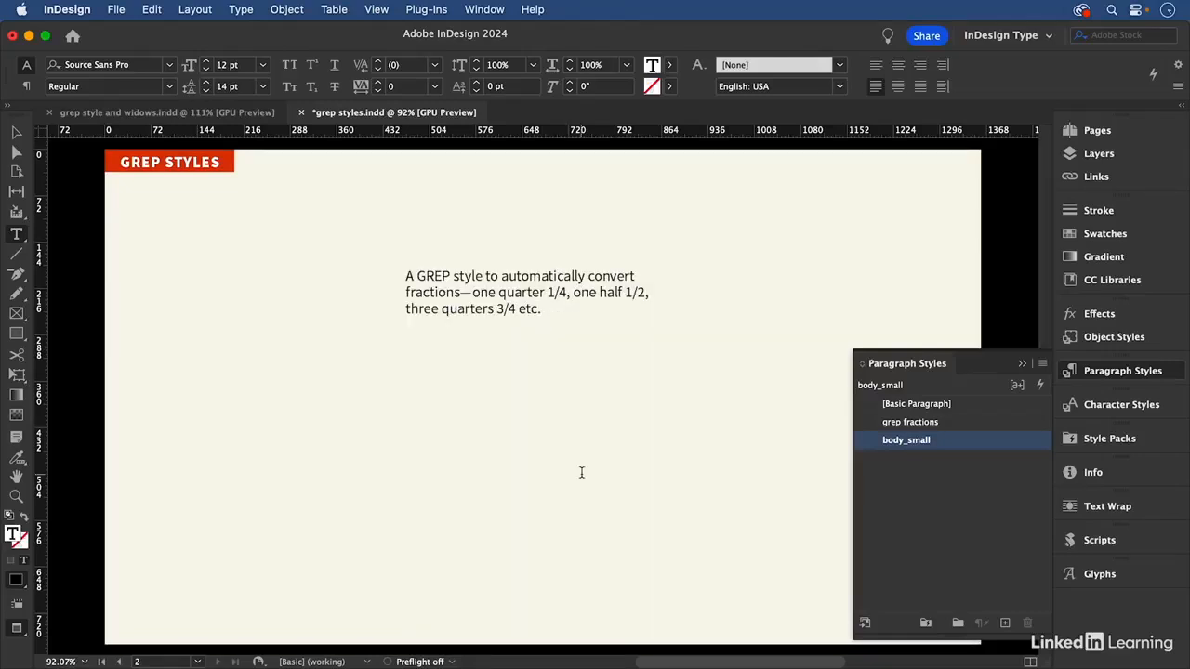
key(super+space)
drag(377, 227, 756, 490)
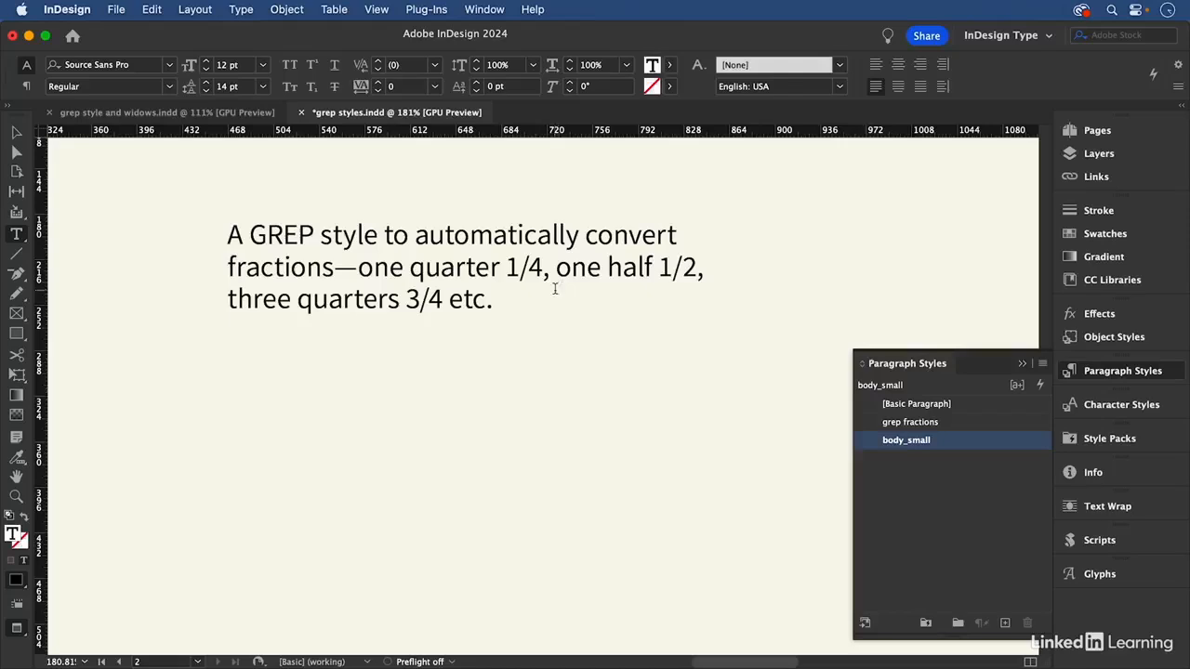
drag(508, 266, 543, 267)
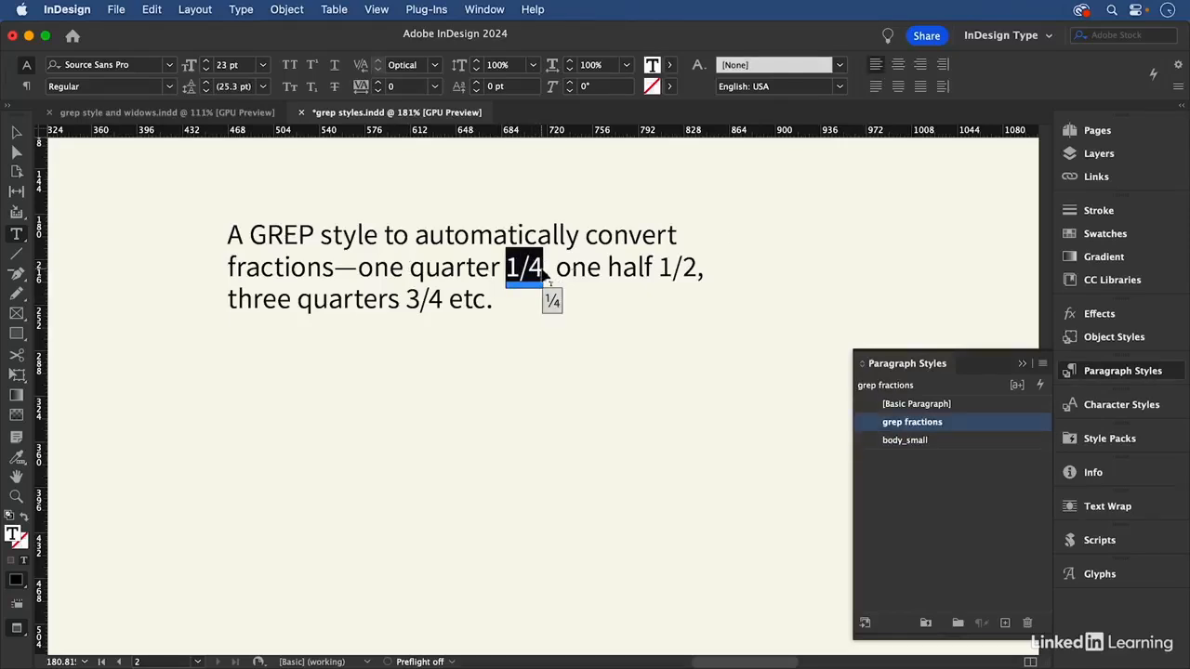
click(1177, 85)
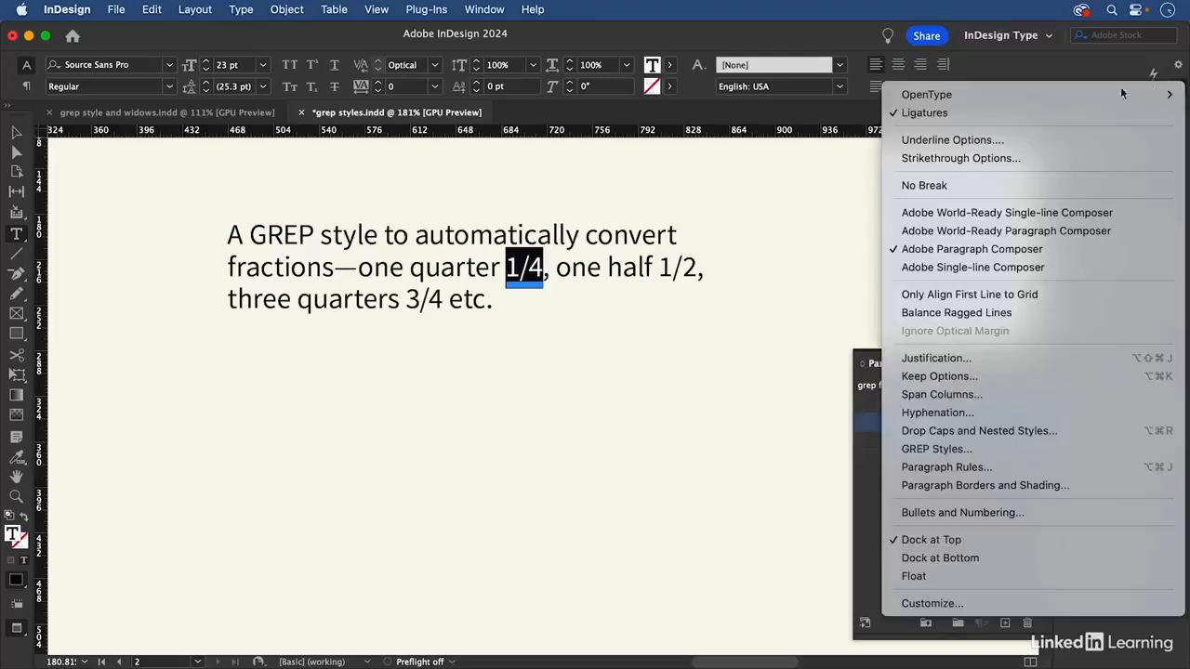
mouse_move(1036, 94)
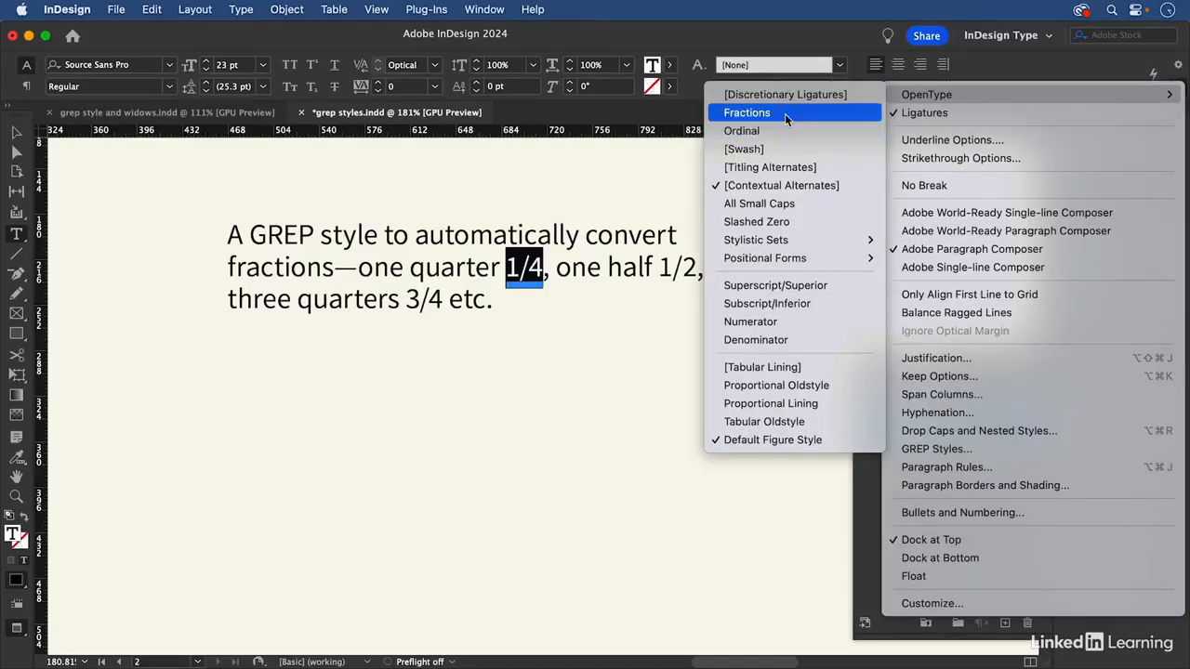
click(439, 267)
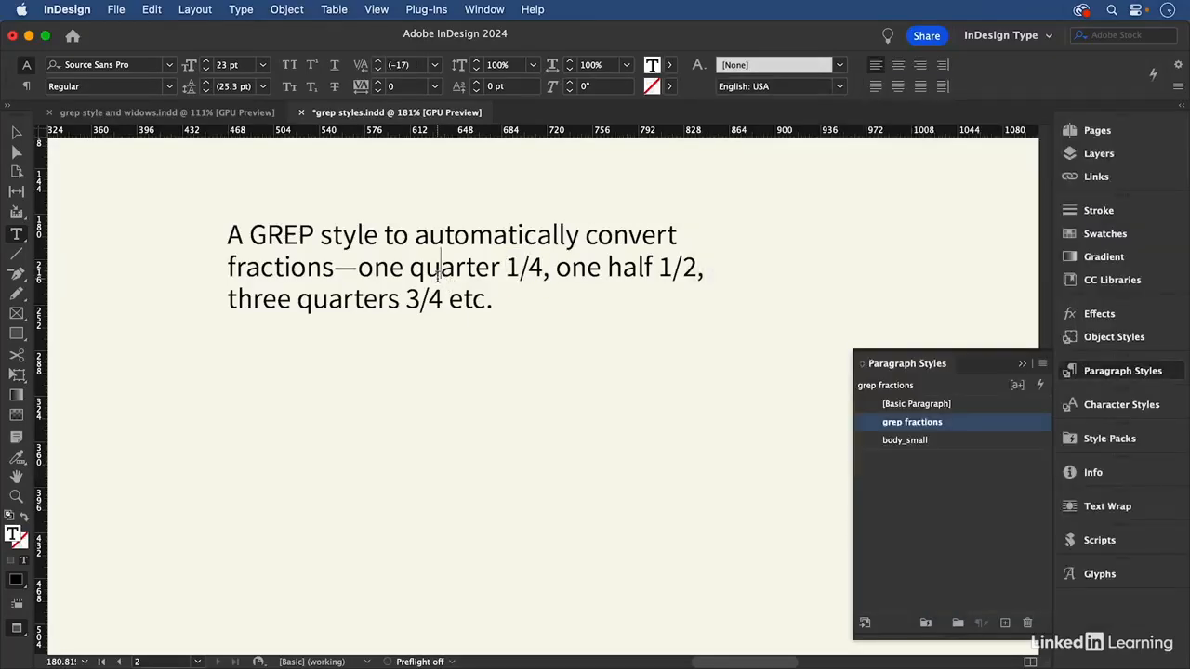
right_click(960, 426)
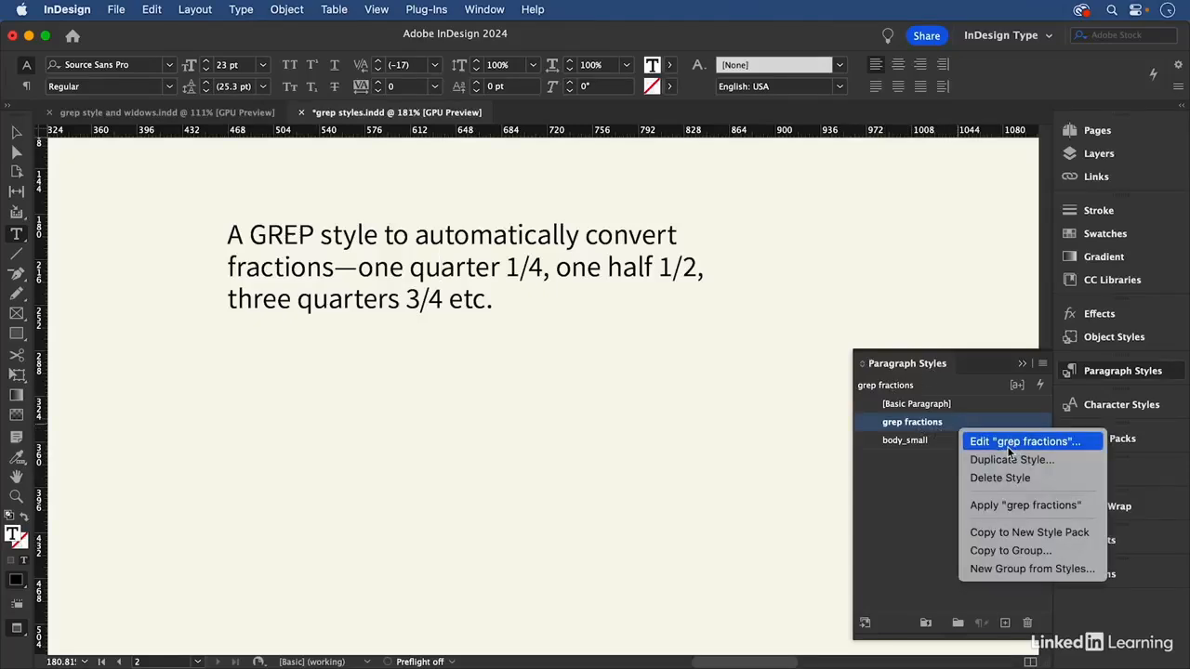
click(1003, 443)
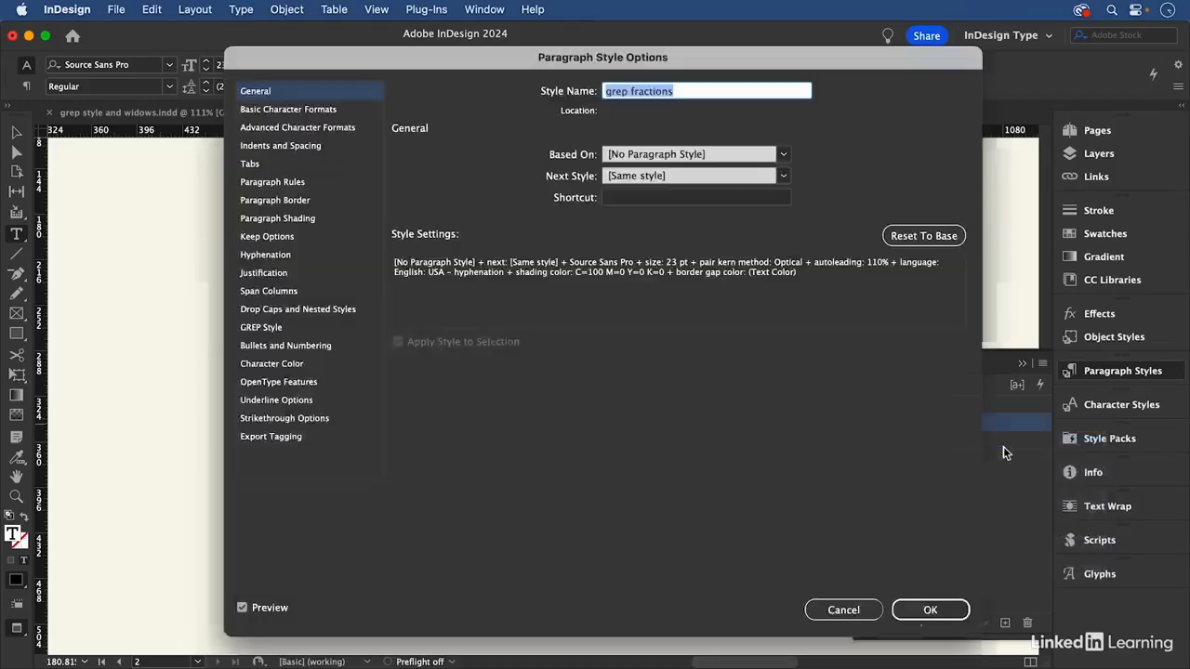
click(848, 614)
- Edit the grep fractions paragraph style and add a new GREP style, keeping the sample text in view beside the dialog
scroll(408, 196, right, 4)
scroll(409, 195, down, 1)
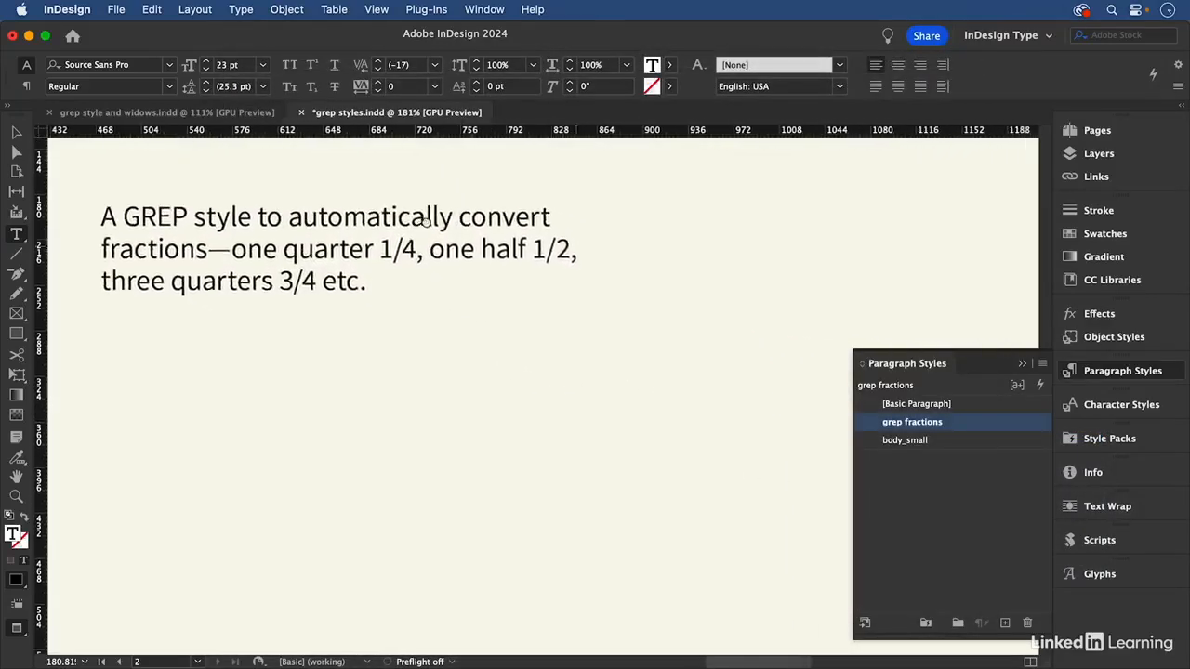
right_click(982, 425)
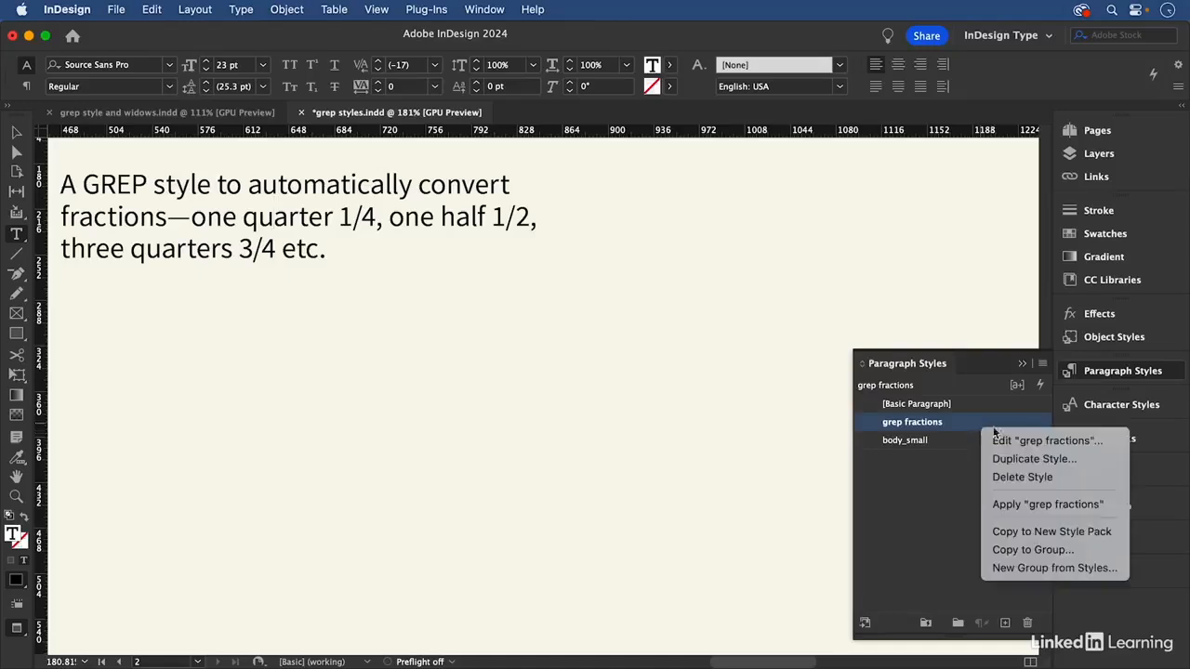
click(1013, 443)
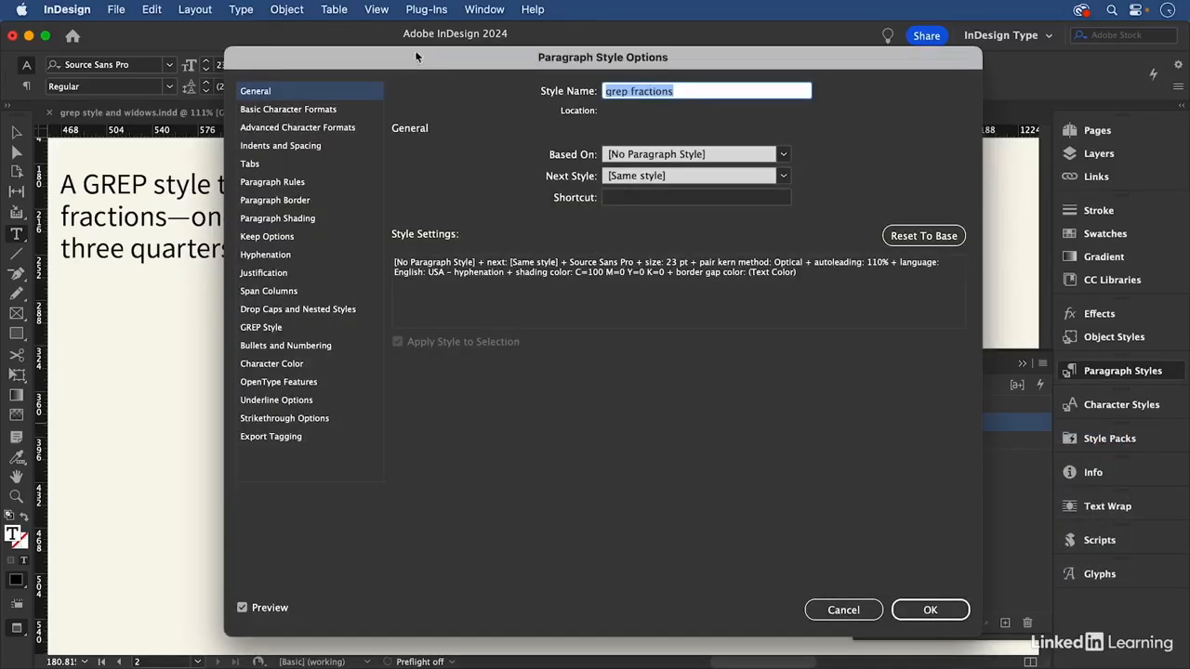
drag(460, 44, 643, 53)
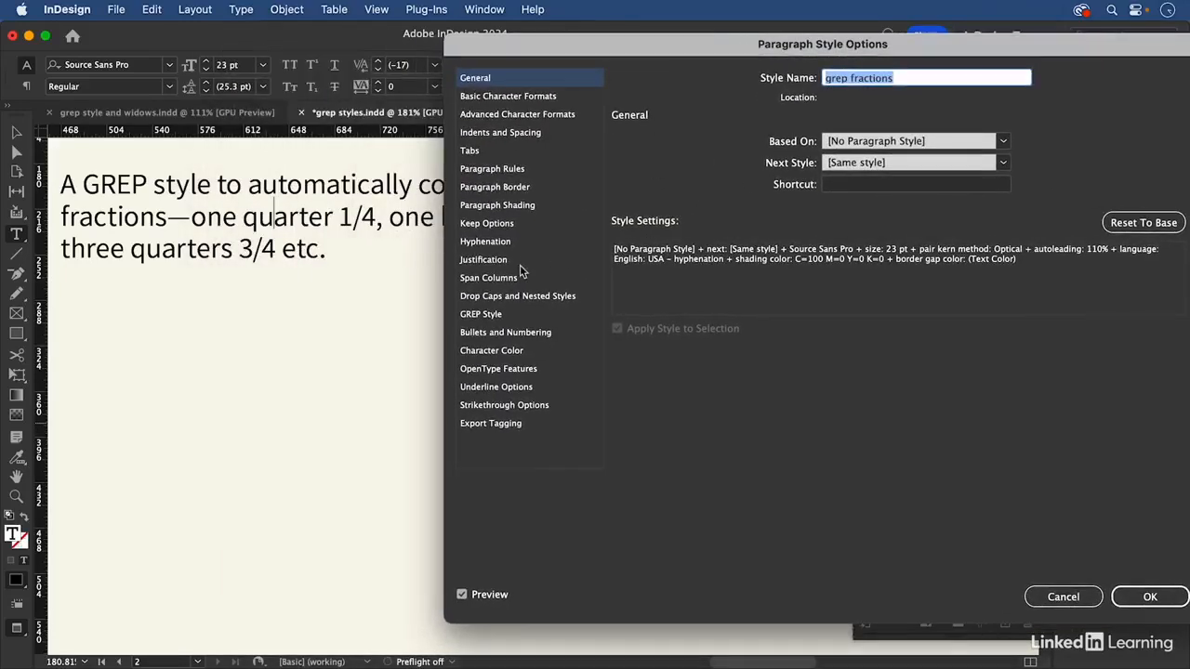
click(484, 315)
click(657, 385)
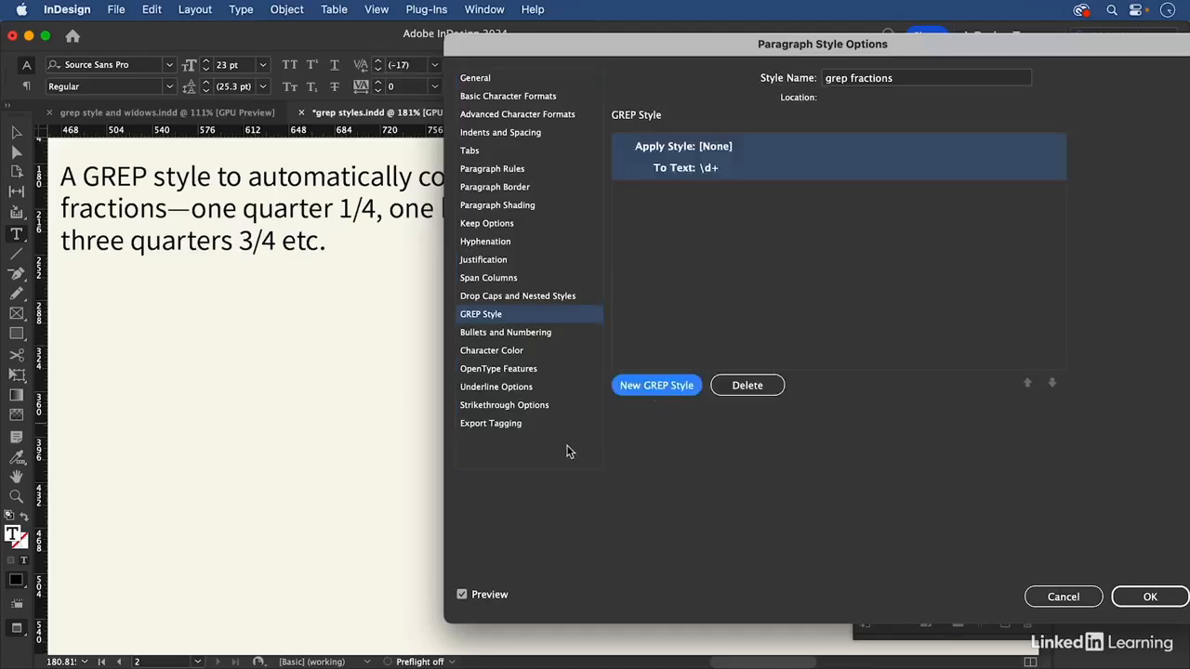
- Create a character style named fractions with the OpenType Fractions feature enabled and apply it through the new GREP style
click(724, 151)
click(734, 153)
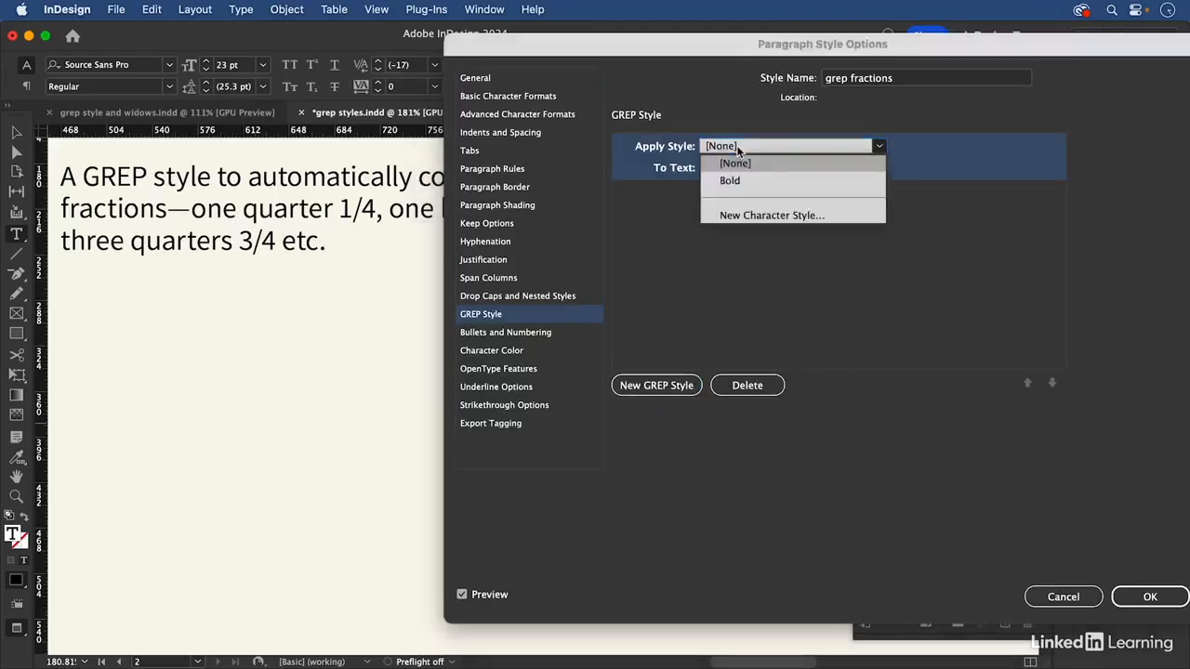
click(771, 231)
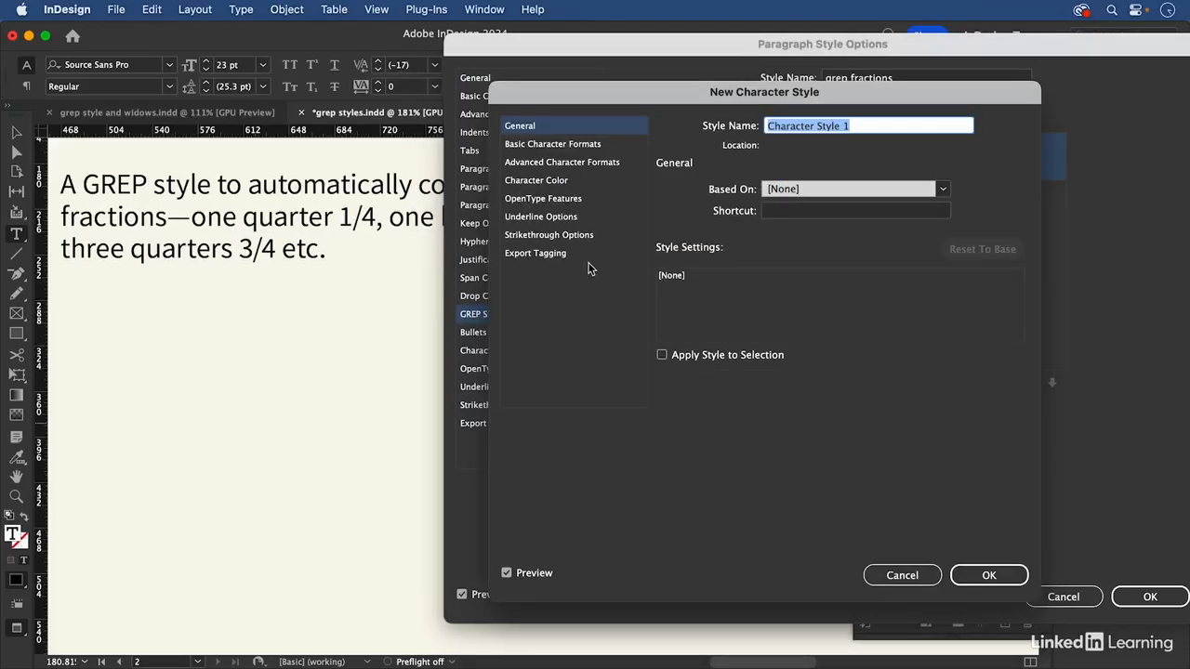
text(fractions)
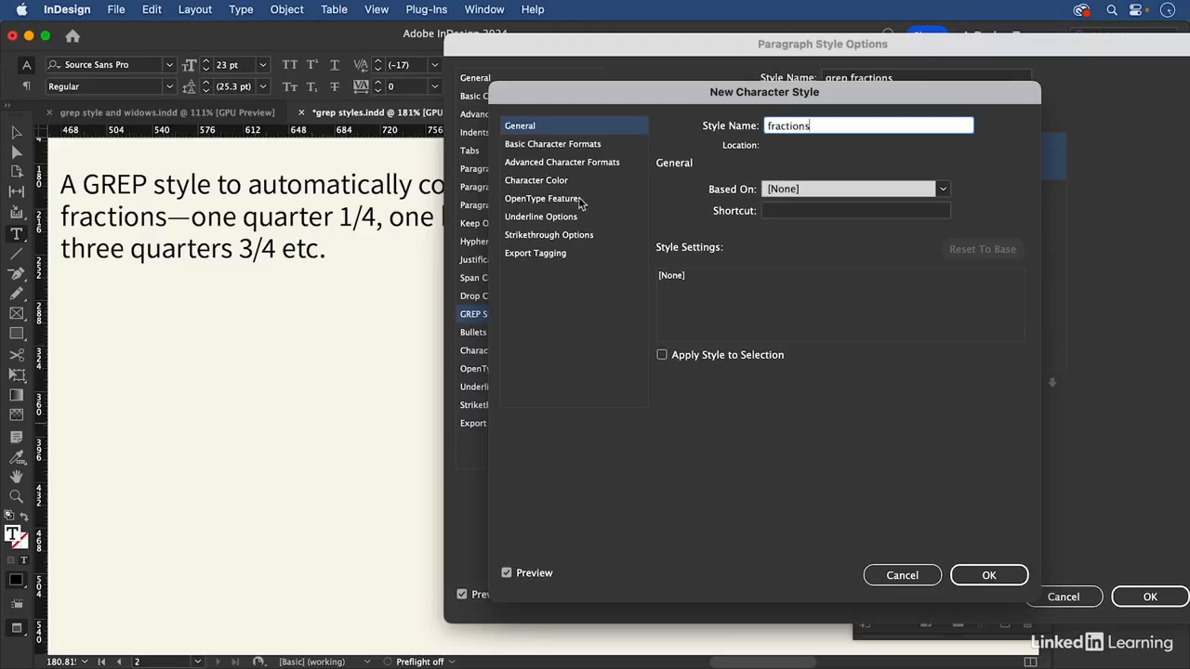
click(548, 201)
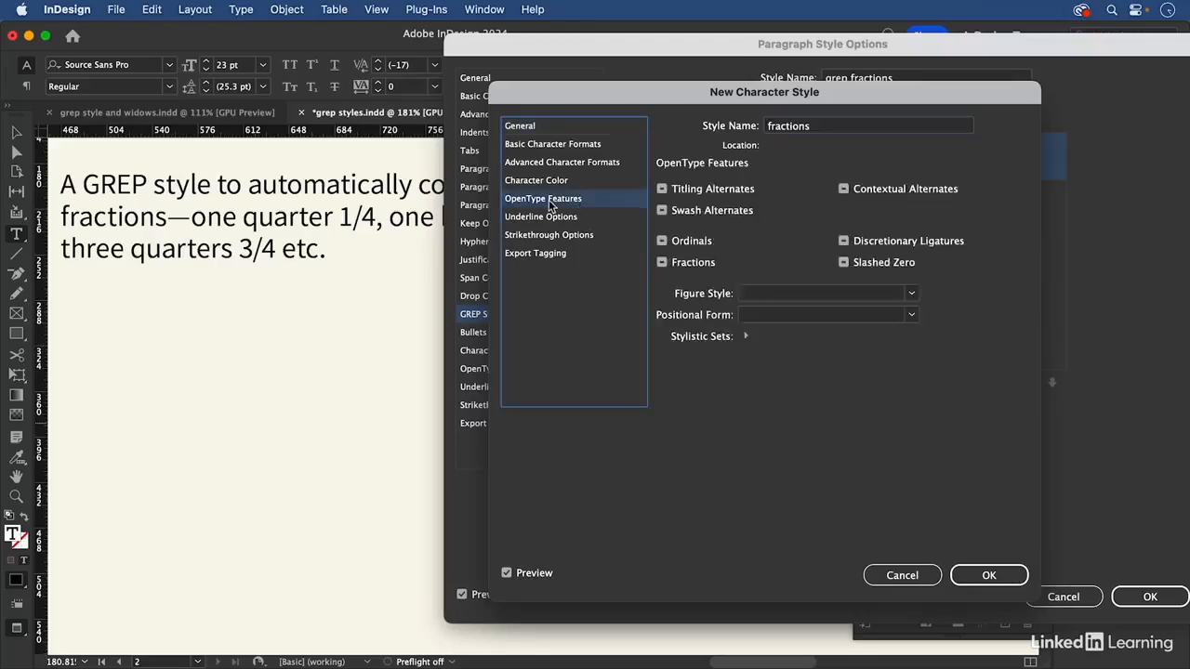
click(662, 263)
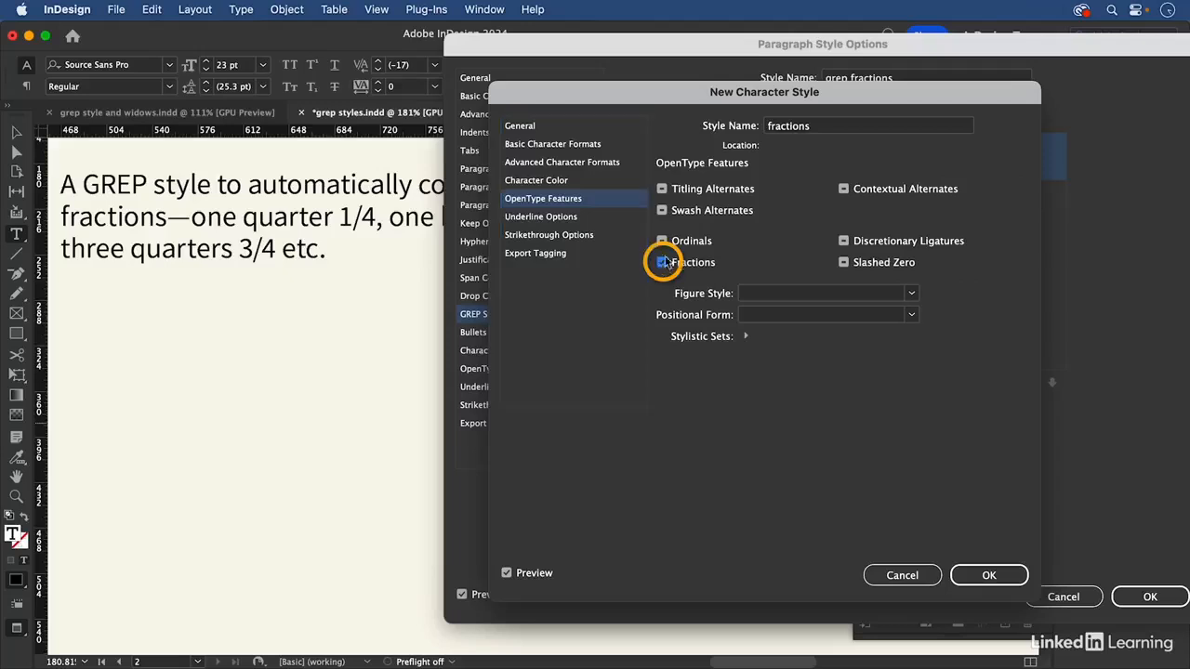
click(1002, 579)
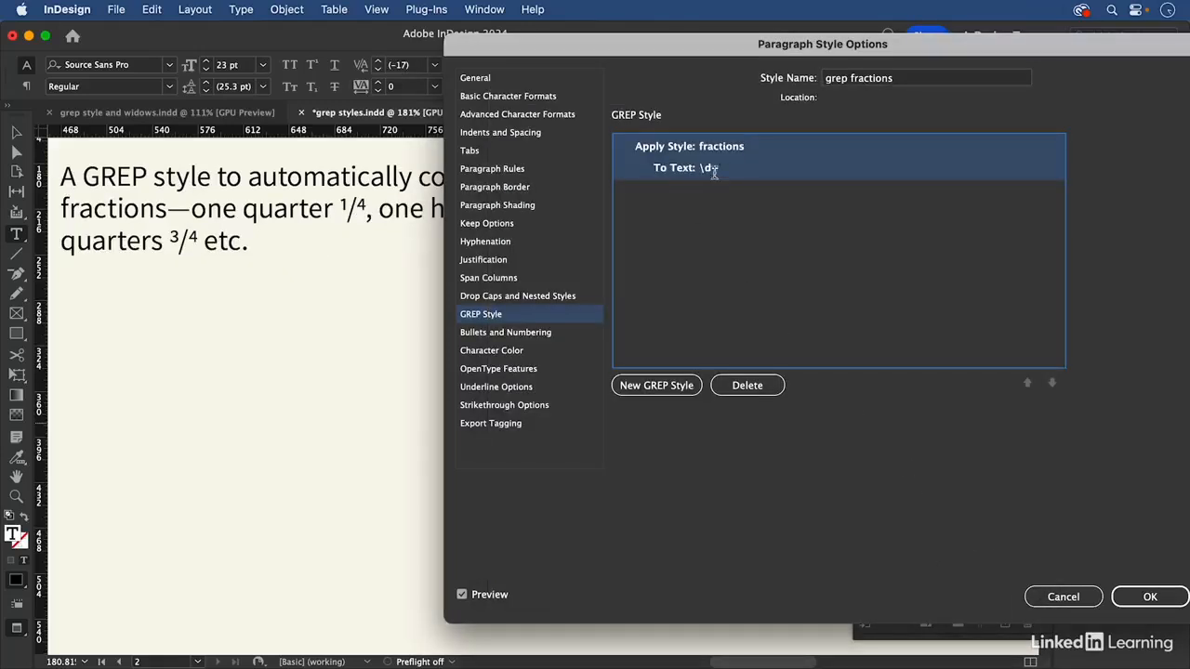
- Set the fractions GREP style's target text to \d+/\d+, confirm the paragraph style and fit the page in view
click(712, 168)
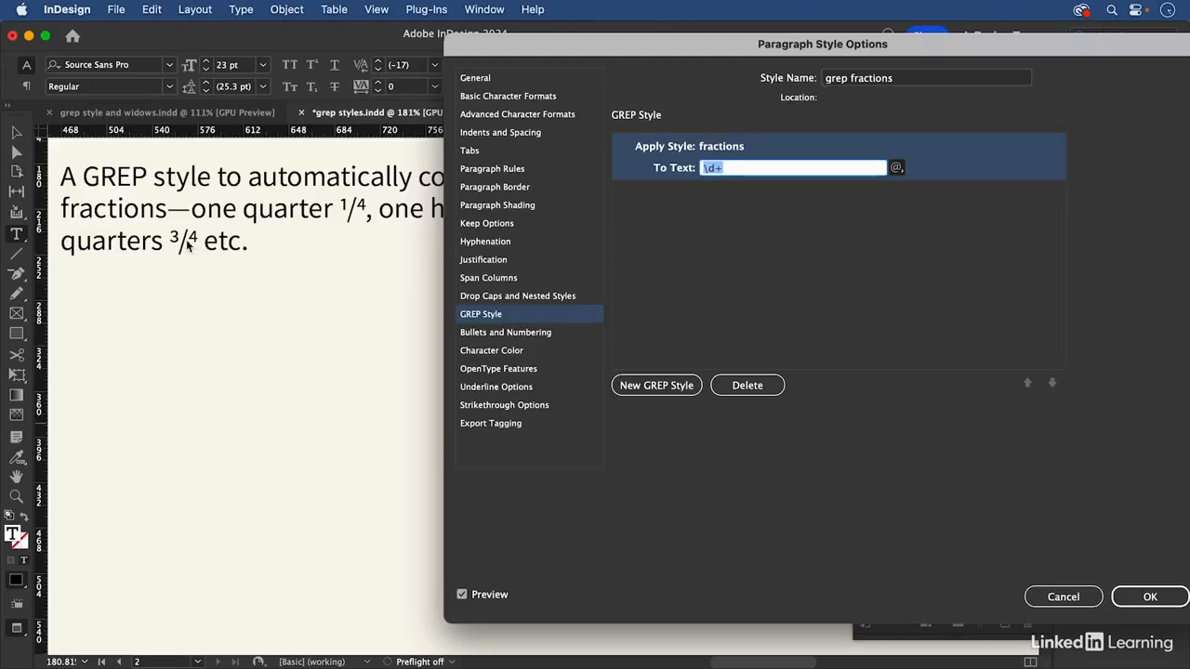
click(717, 167)
click(897, 170)
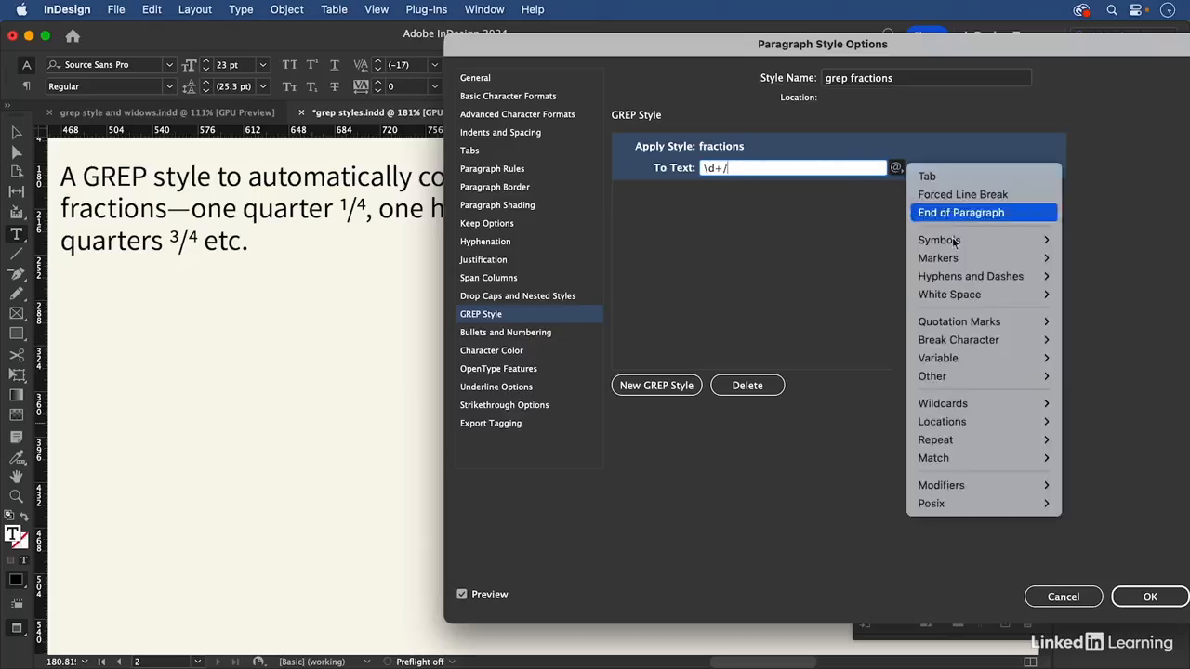
mouse_move(976, 404)
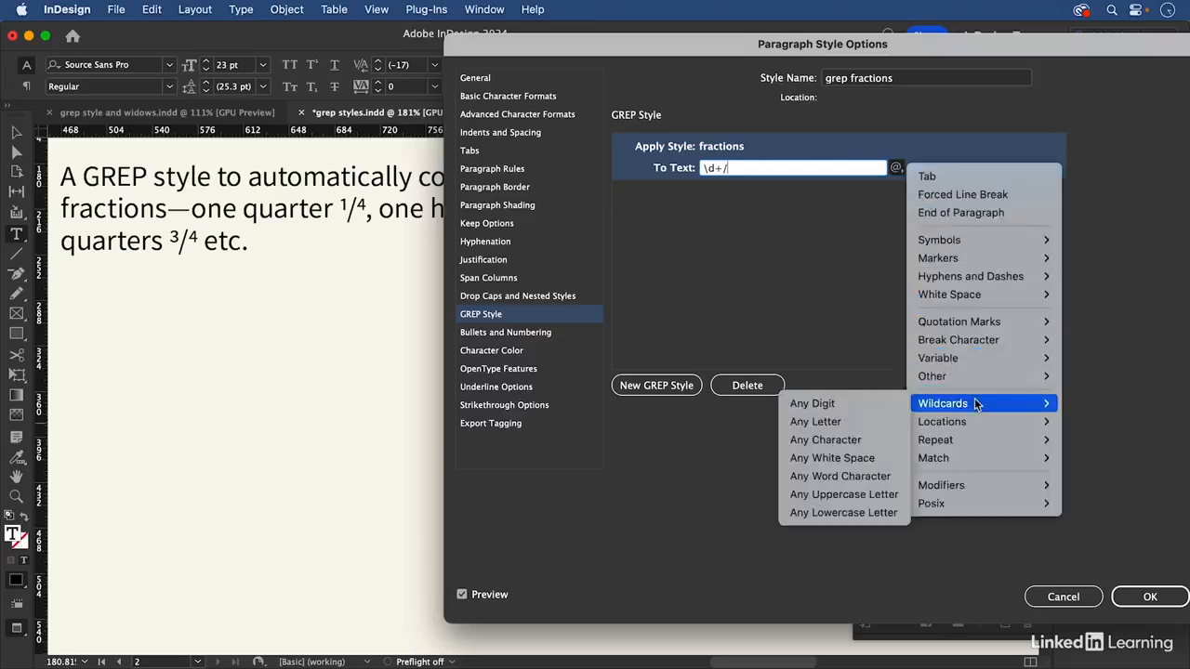
click(854, 407)
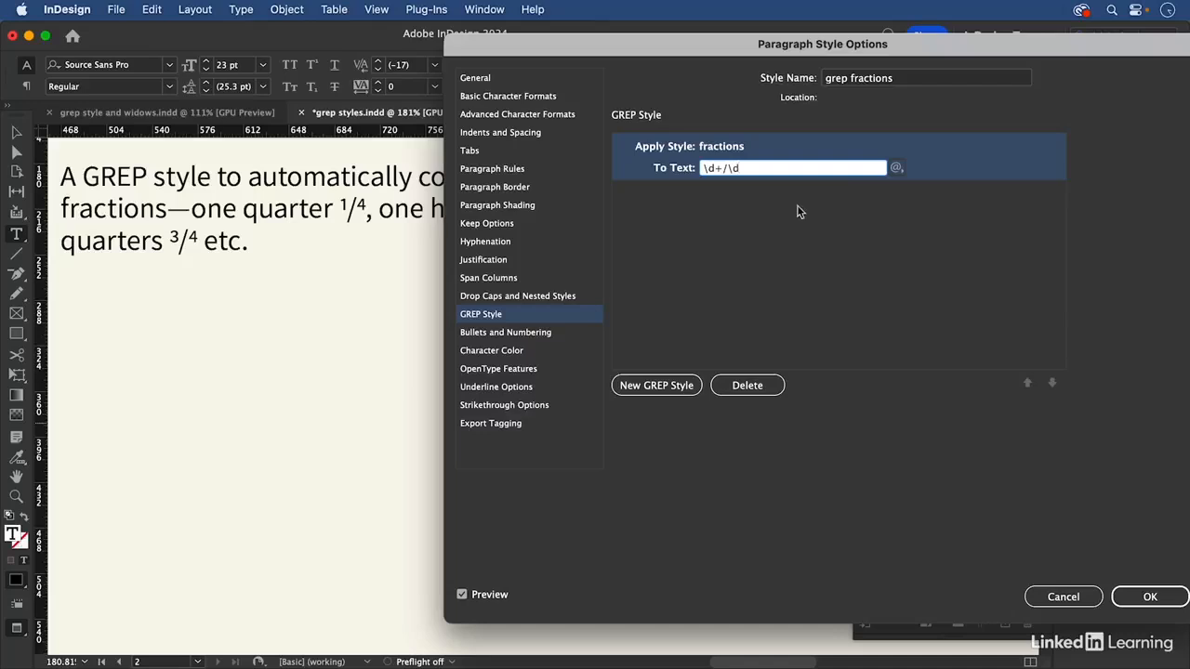
text(+)
click(706, 220)
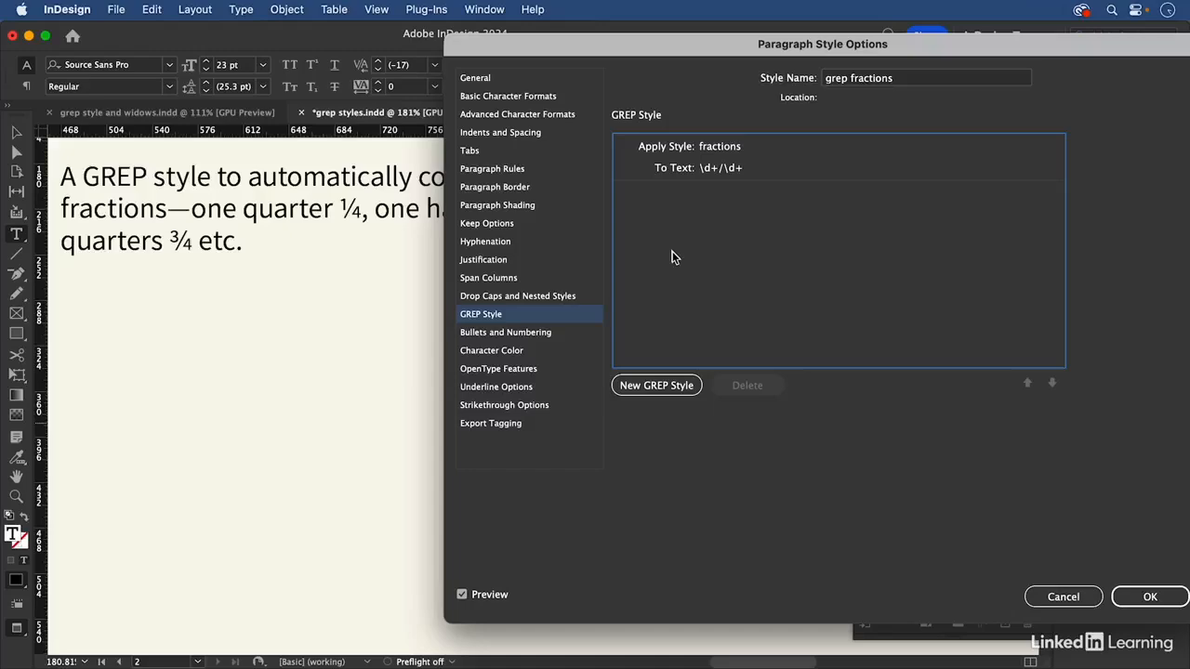
click(718, 166)
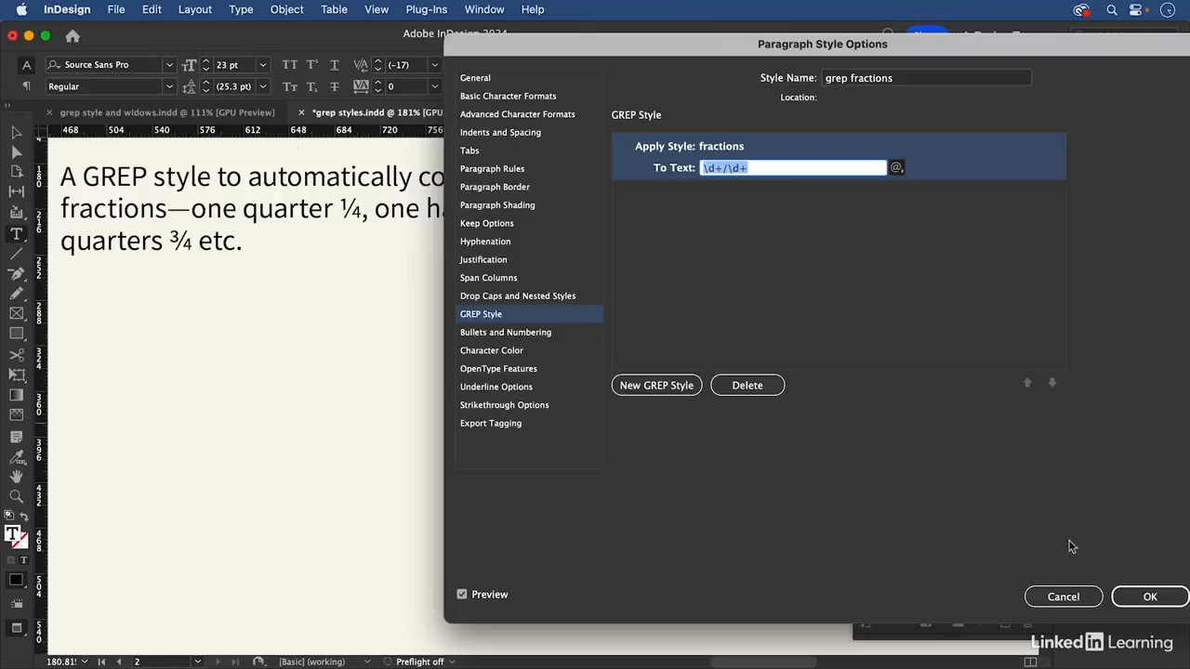
click(1146, 596)
click(316, 430)
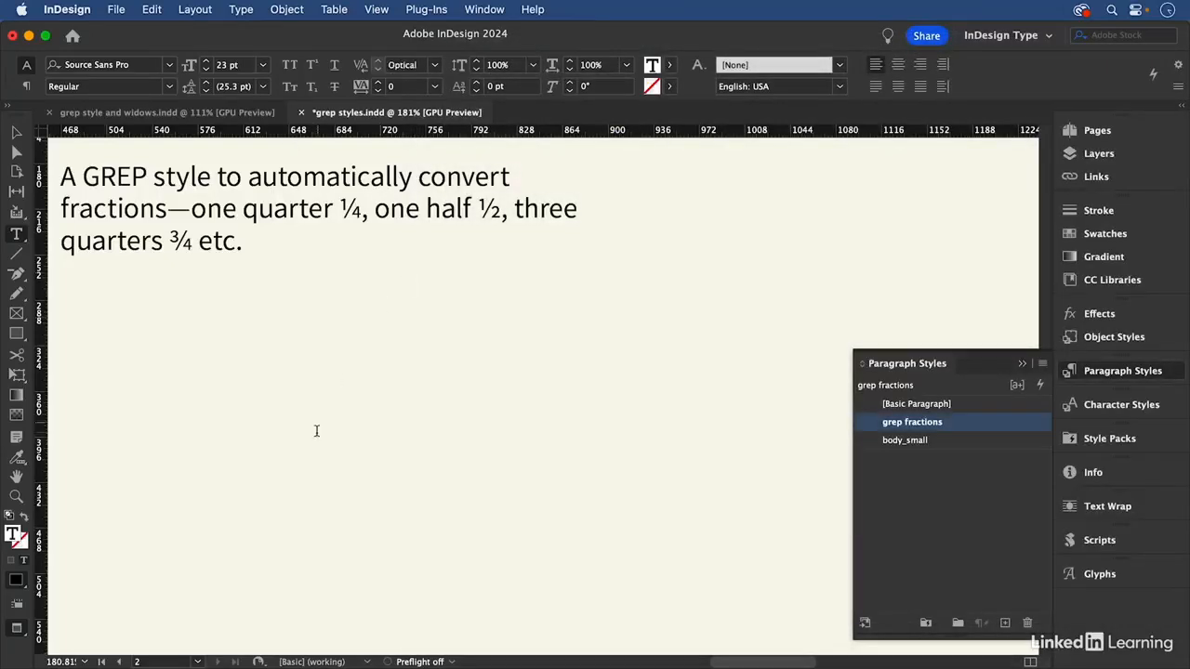
key(super+0)
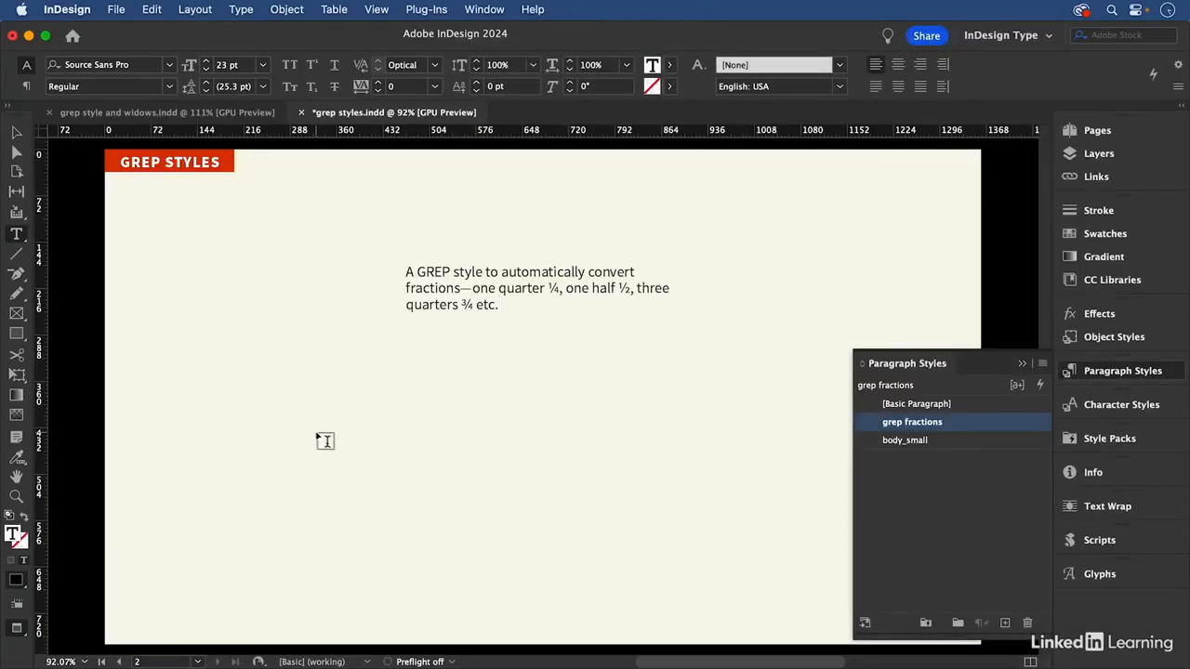
- Switch to the grep style and widows document and examine the circled short last lines on pages 69 and 70
click(156, 112)
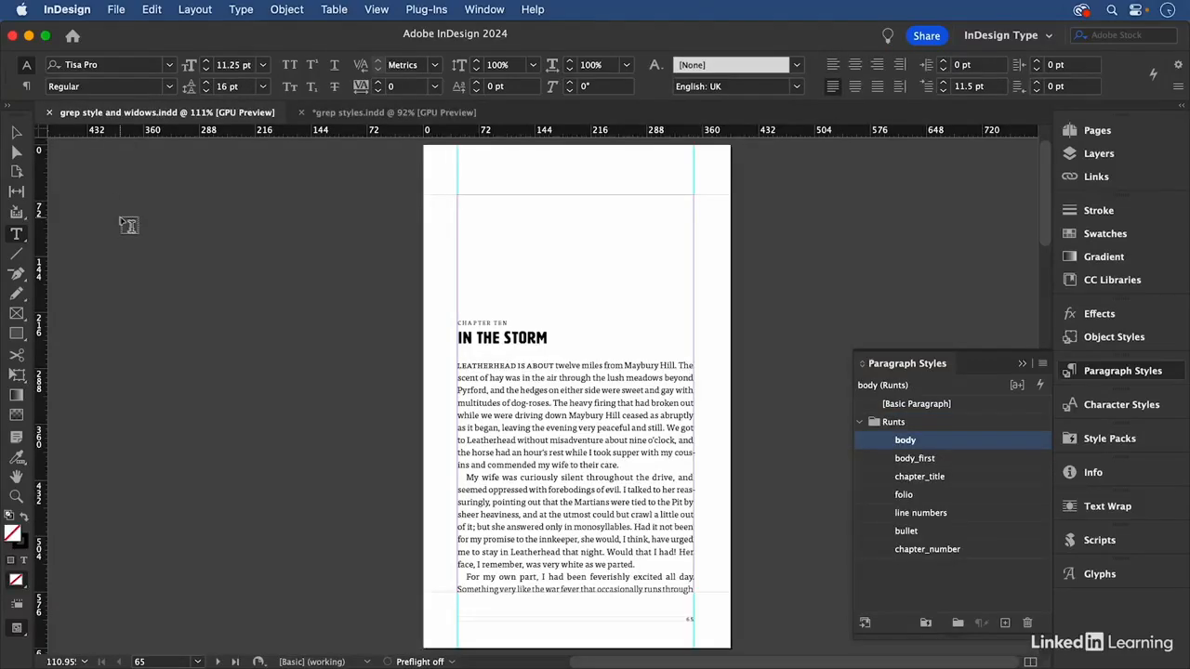
key(alt+Page_Down)
key(alt+Page_Down)
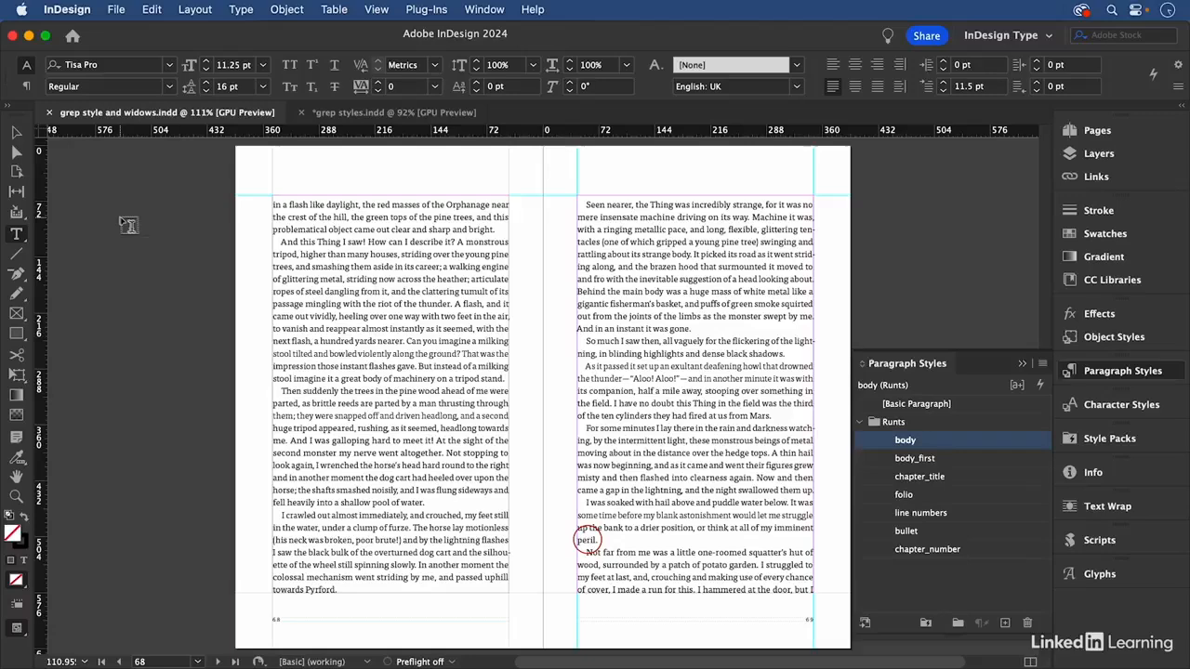
click(586, 539)
double_click(586, 539)
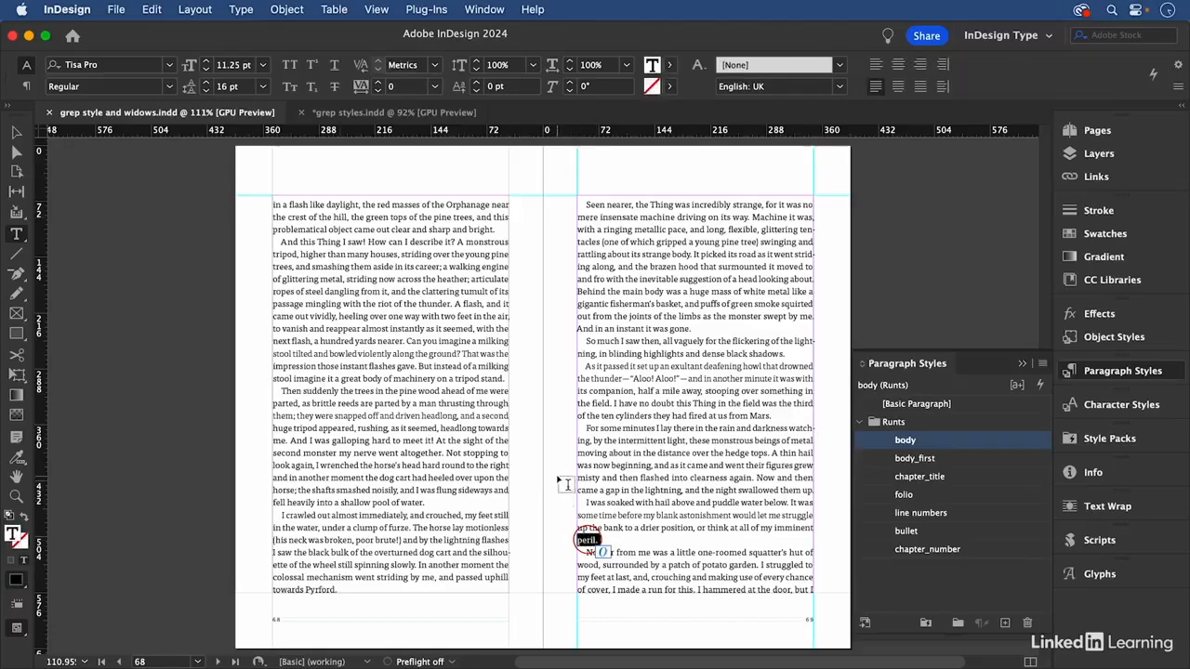
key(alt+Page_Down)
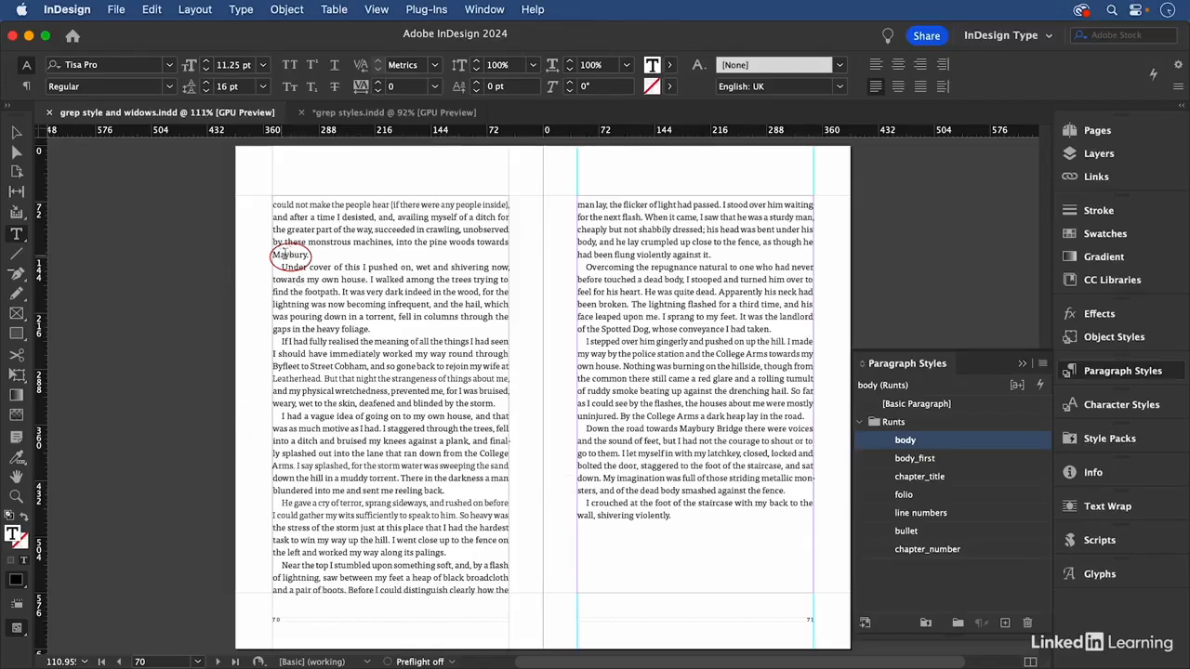
- Select "towards Maybury." on page 70 and examine the No Break option without applying it
drag(477, 241, 308, 253)
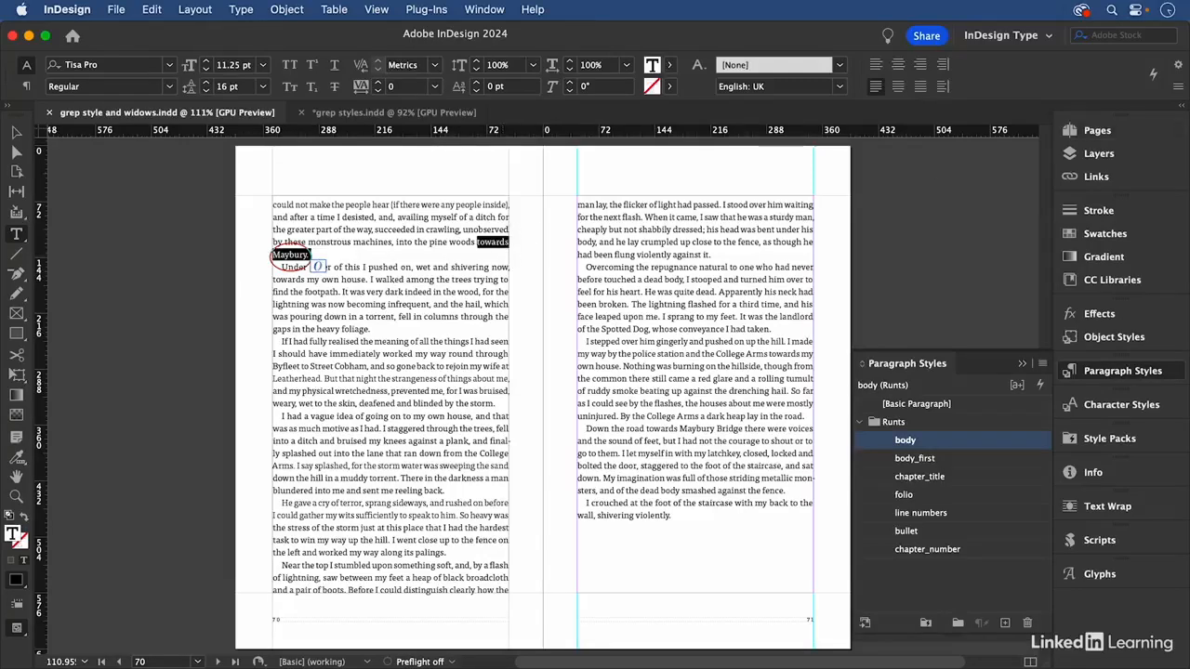
click(1176, 65)
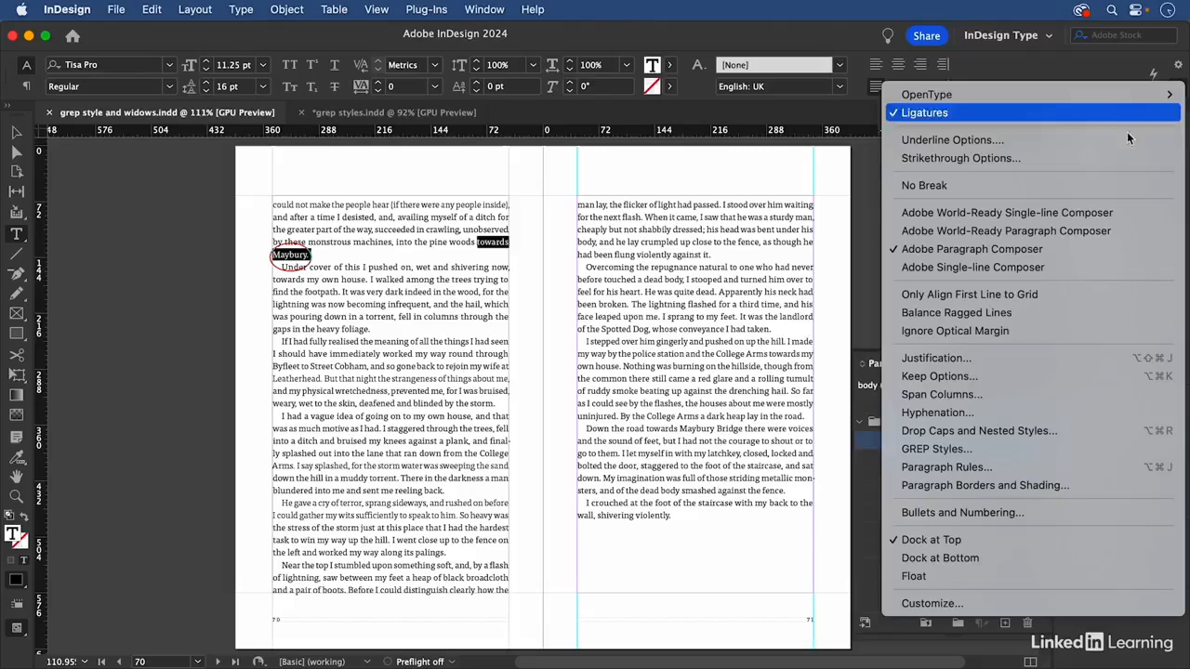
click(1069, 186)
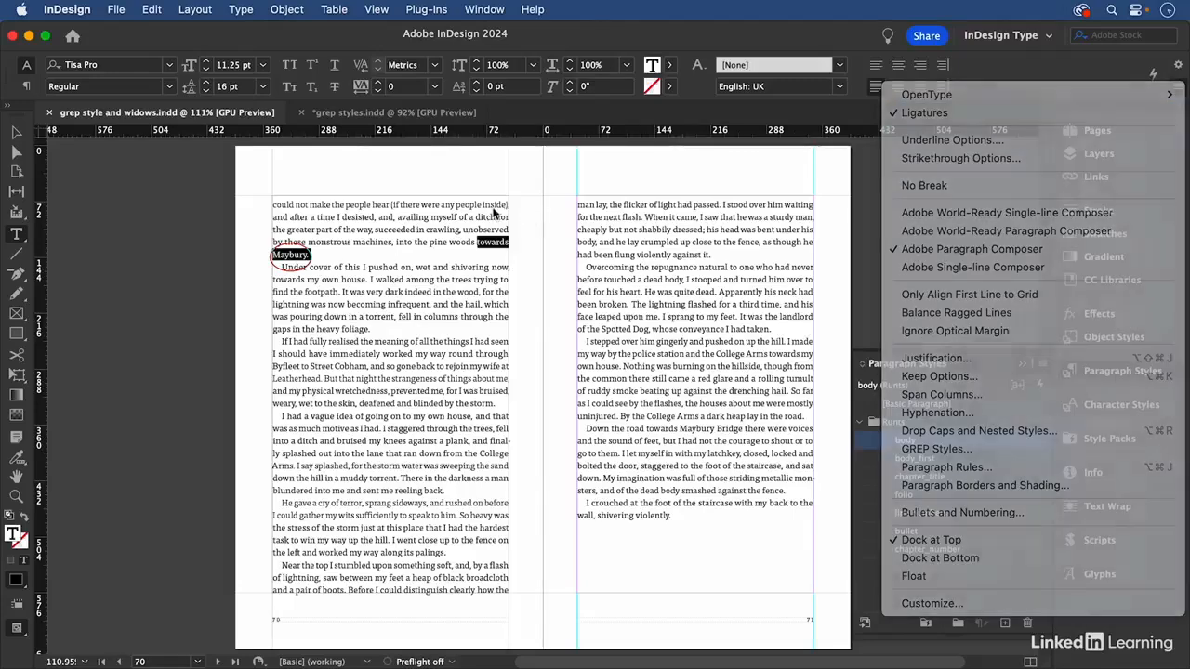
click(390, 210)
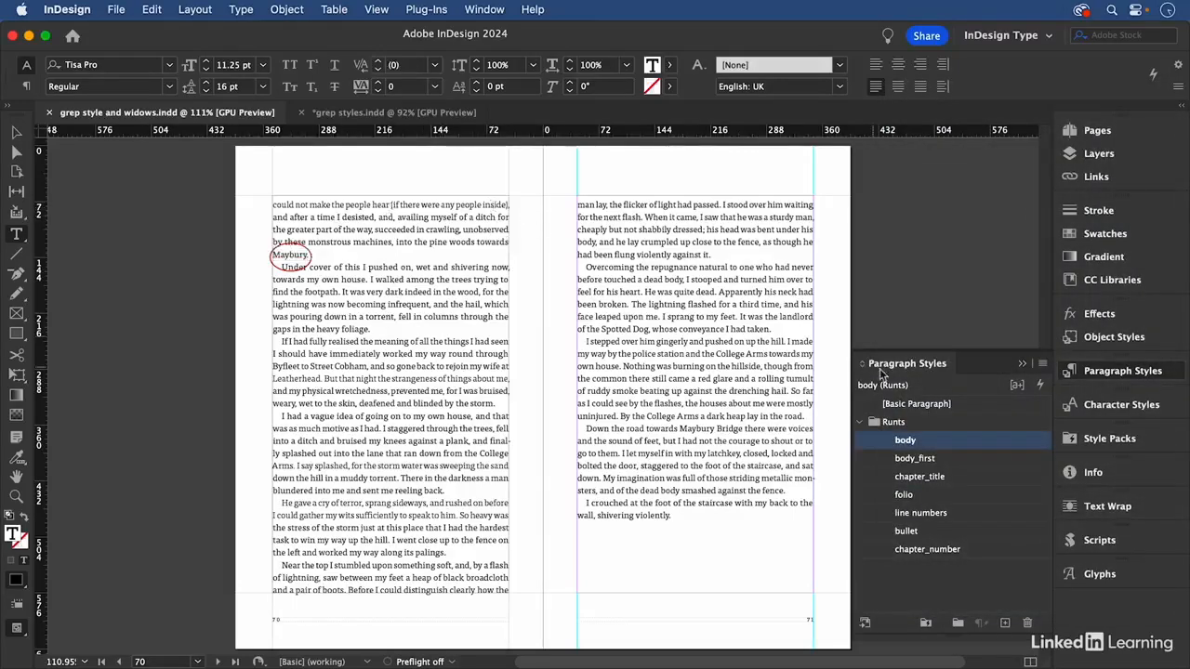
- Edit the body paragraph style and add a new GREP style to it
right_click(945, 443)
click(989, 457)
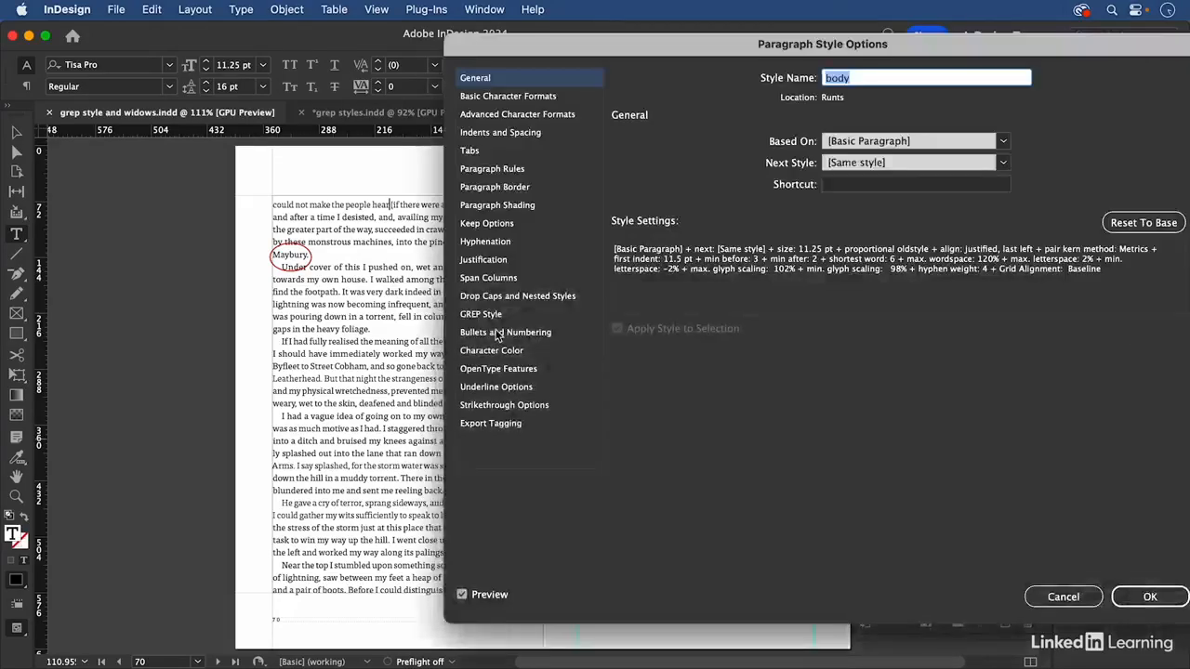
click(481, 315)
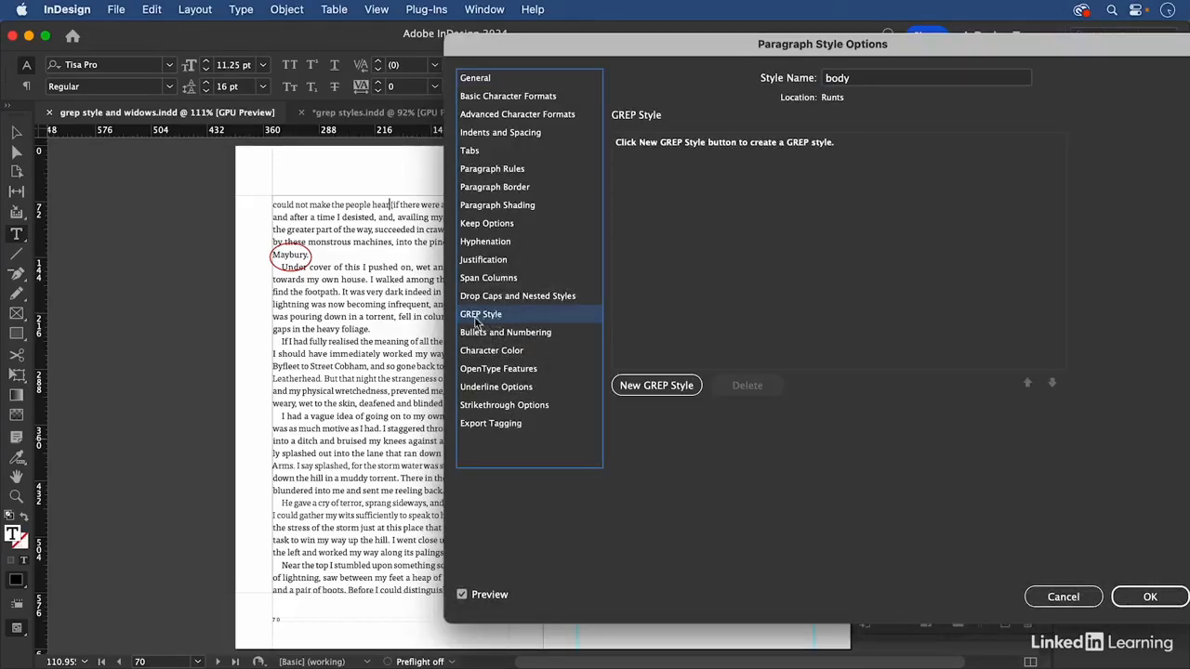
click(656, 385)
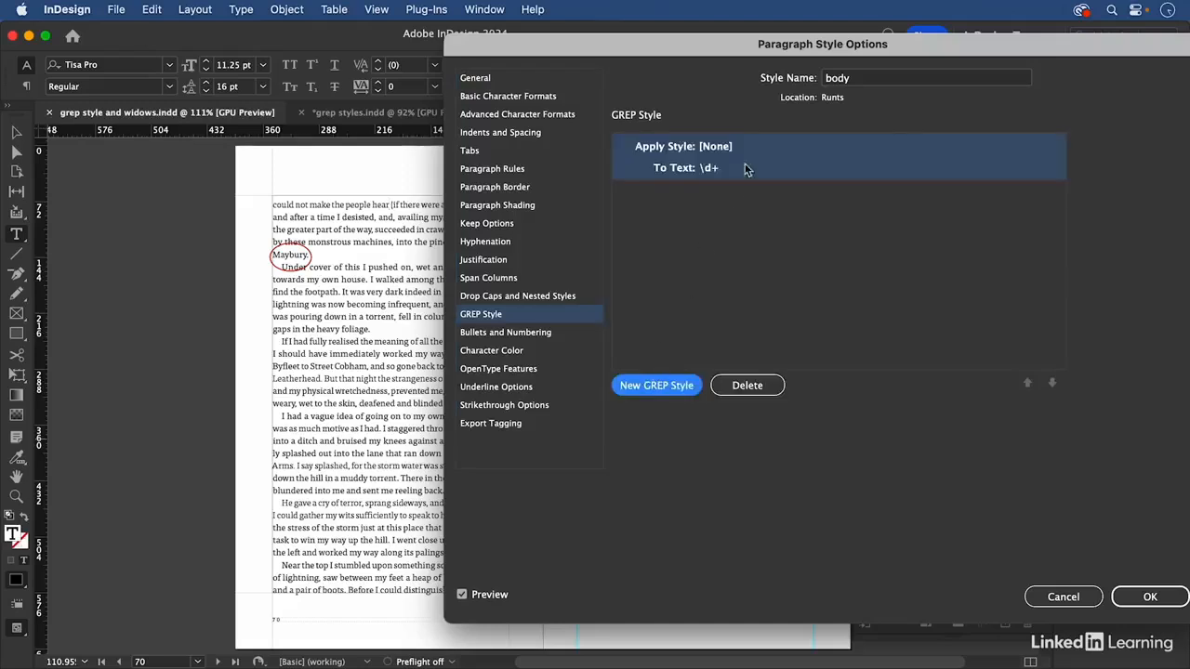
- Create a character style named NoBreak with No Break enabled and apply it through the new GREP style
click(744, 152)
click(747, 147)
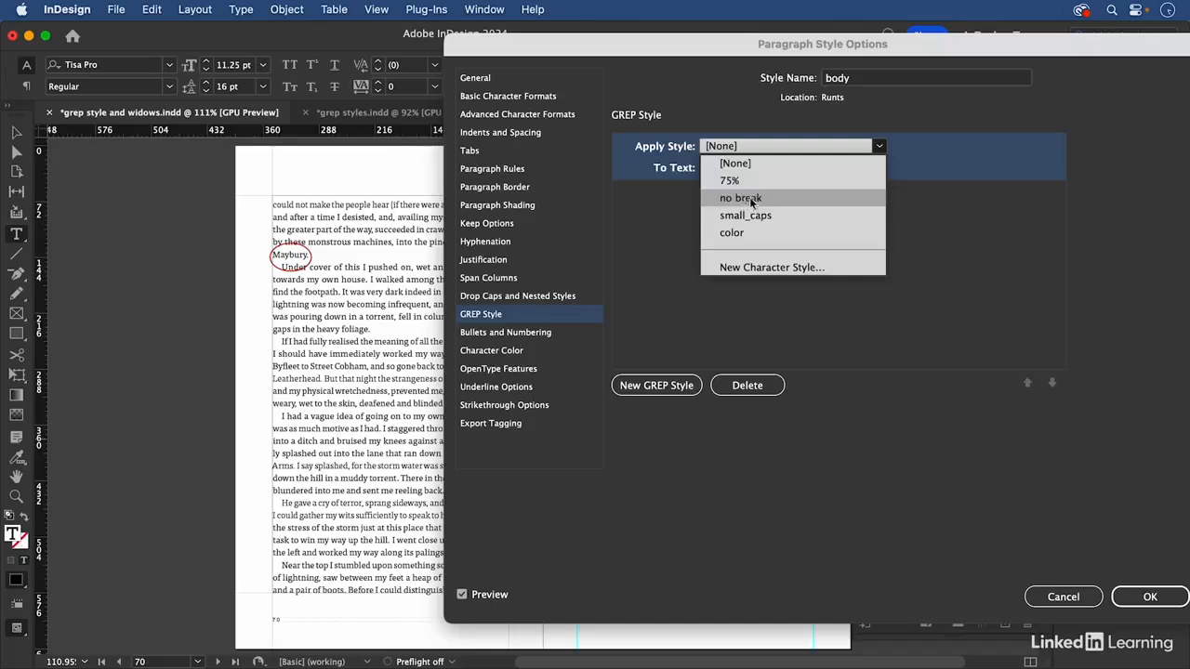
click(755, 268)
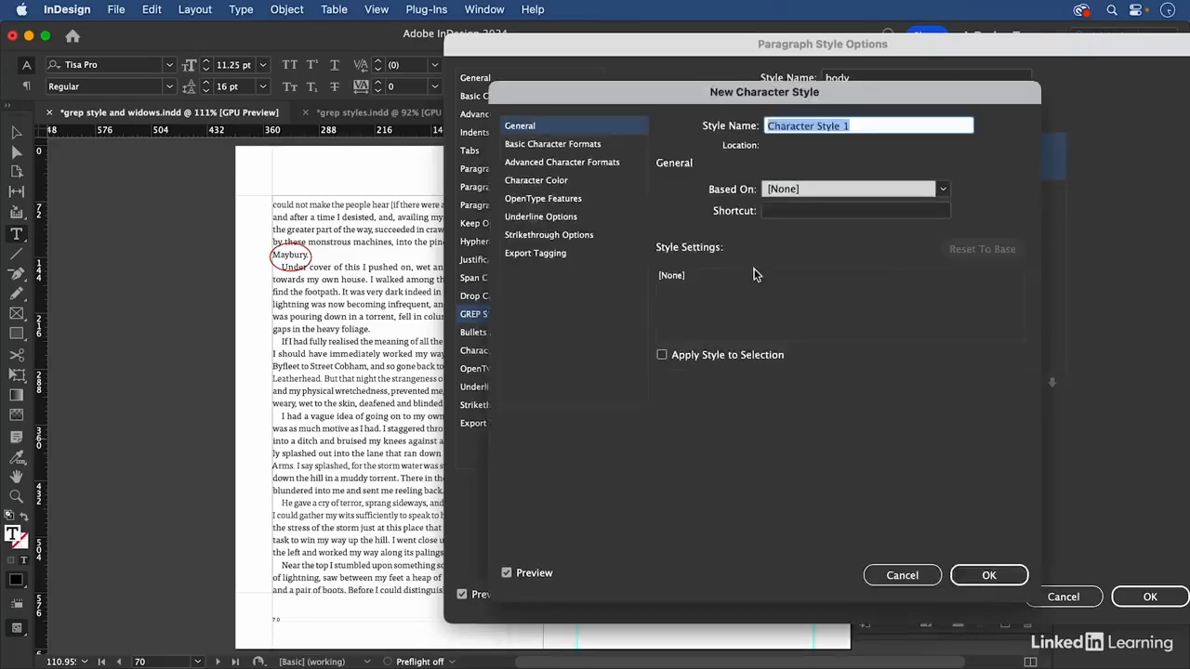
text(NoBreak)
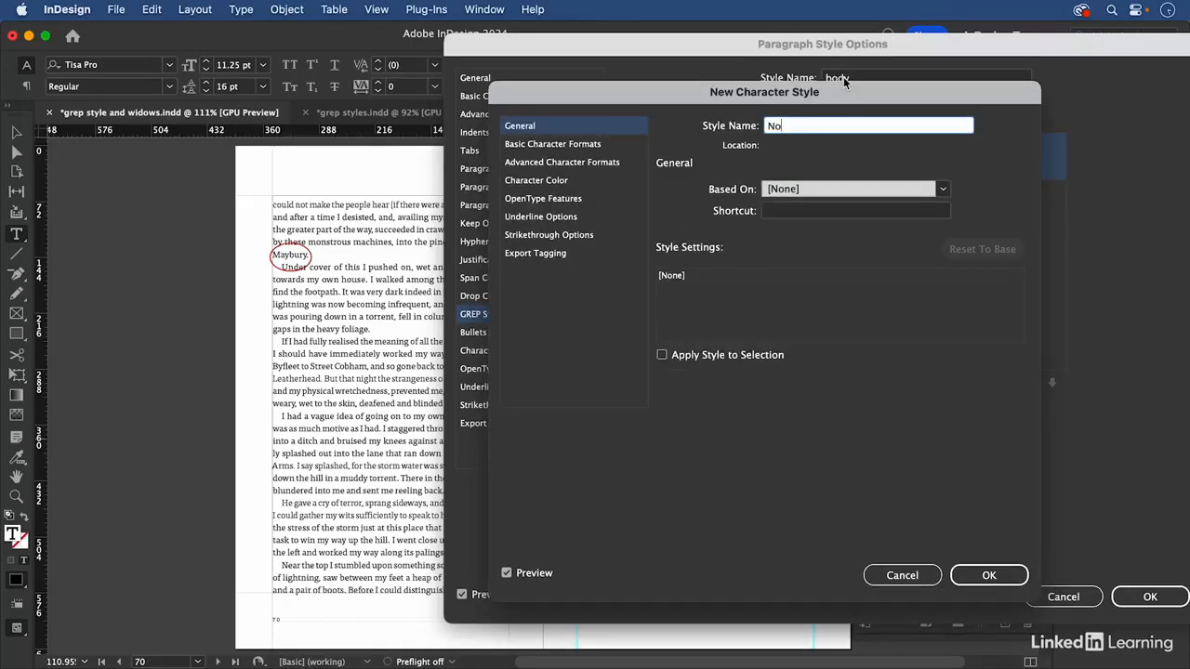
click(557, 147)
click(884, 314)
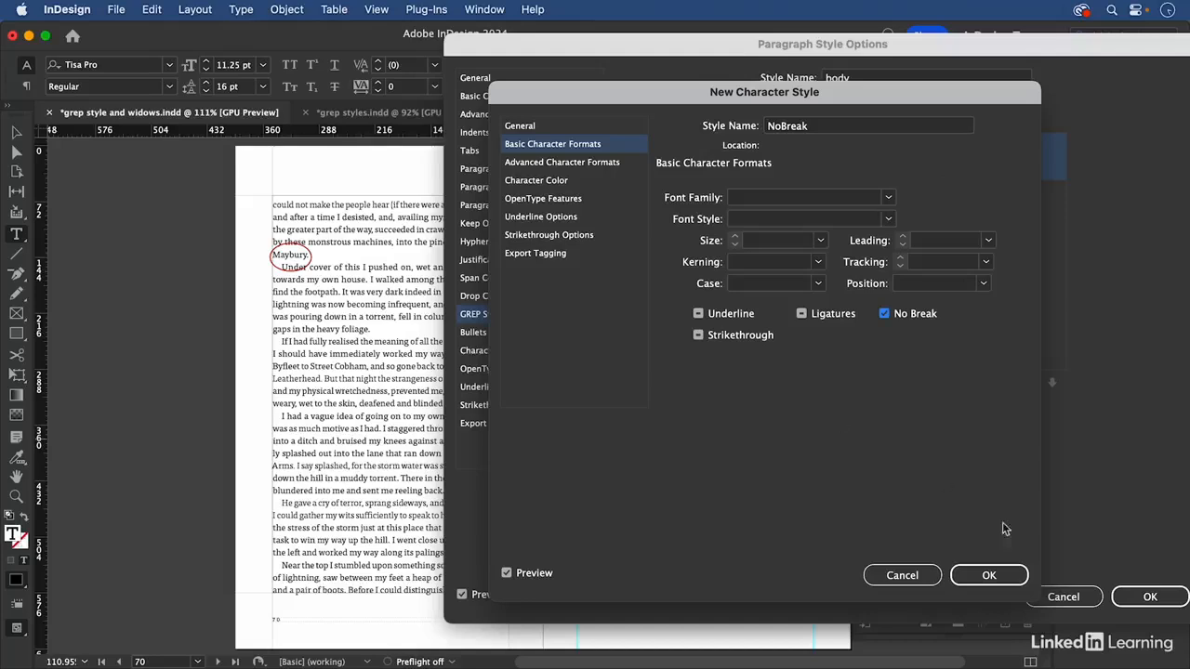
click(988, 575)
- Set the NoBreak GREP style's target text to .{8}$ to match any eight characters at the paragraph end
click(883, 166)
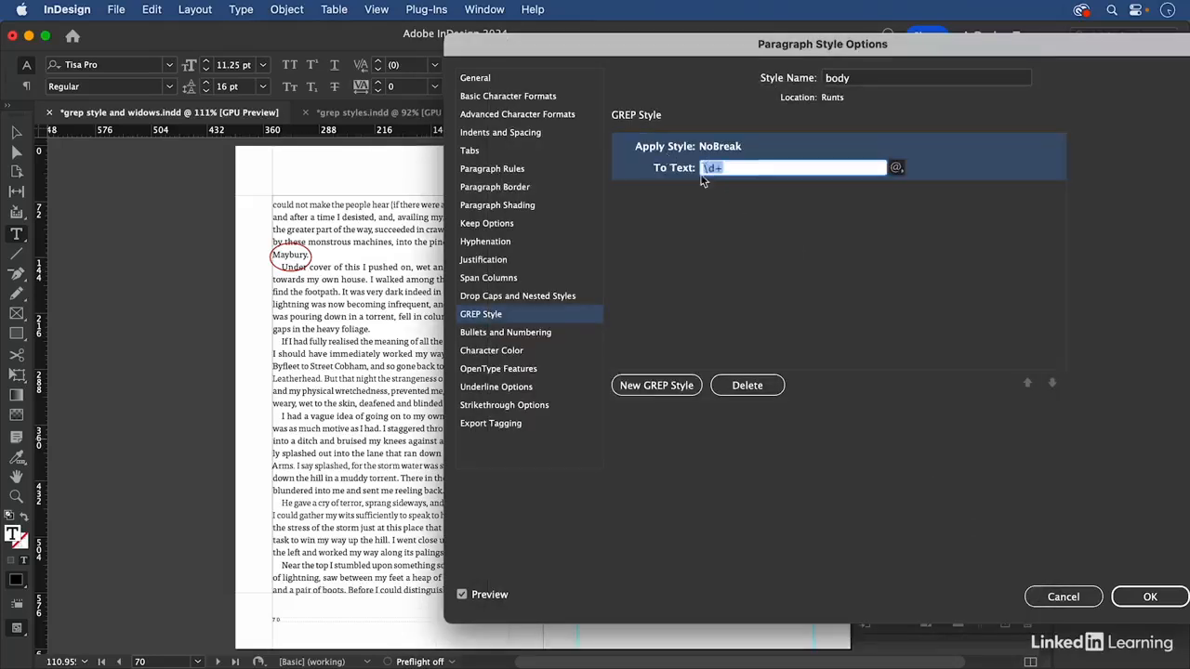
click(896, 168)
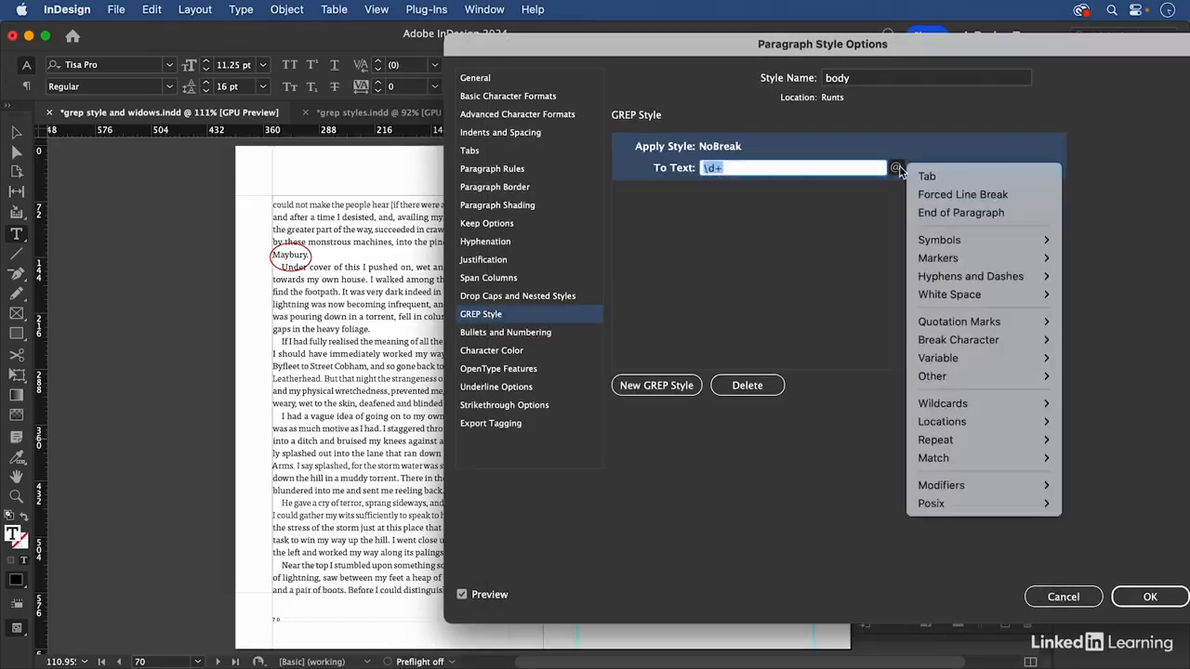
mouse_move(945, 379)
mouse_move(957, 410)
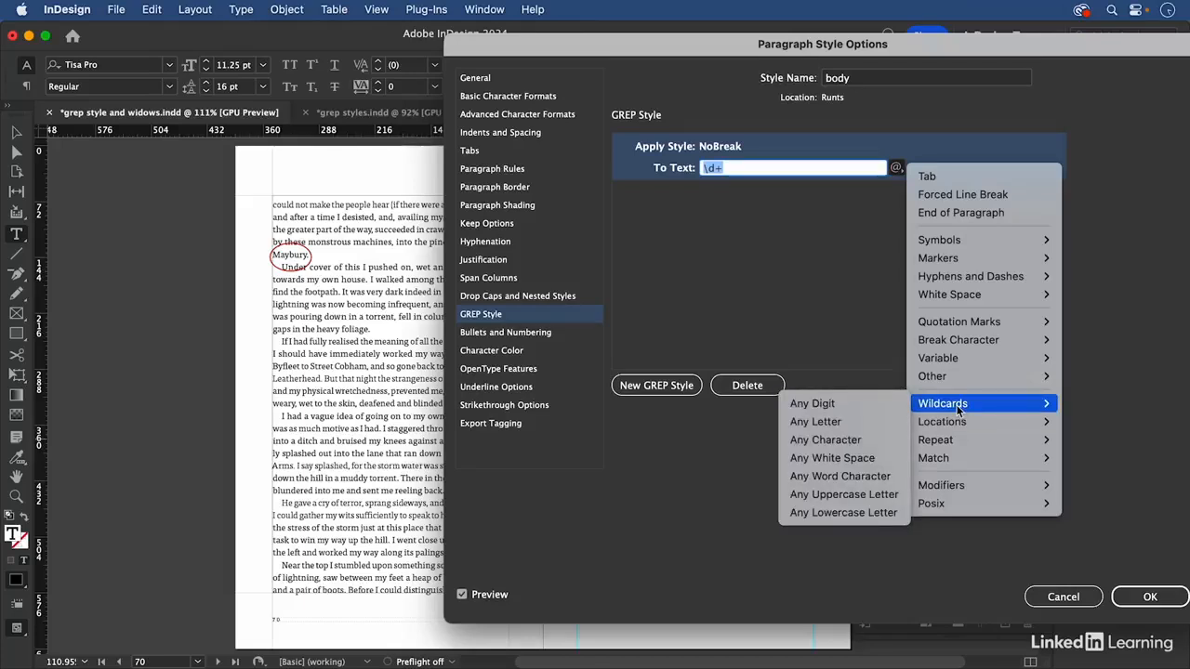
click(851, 443)
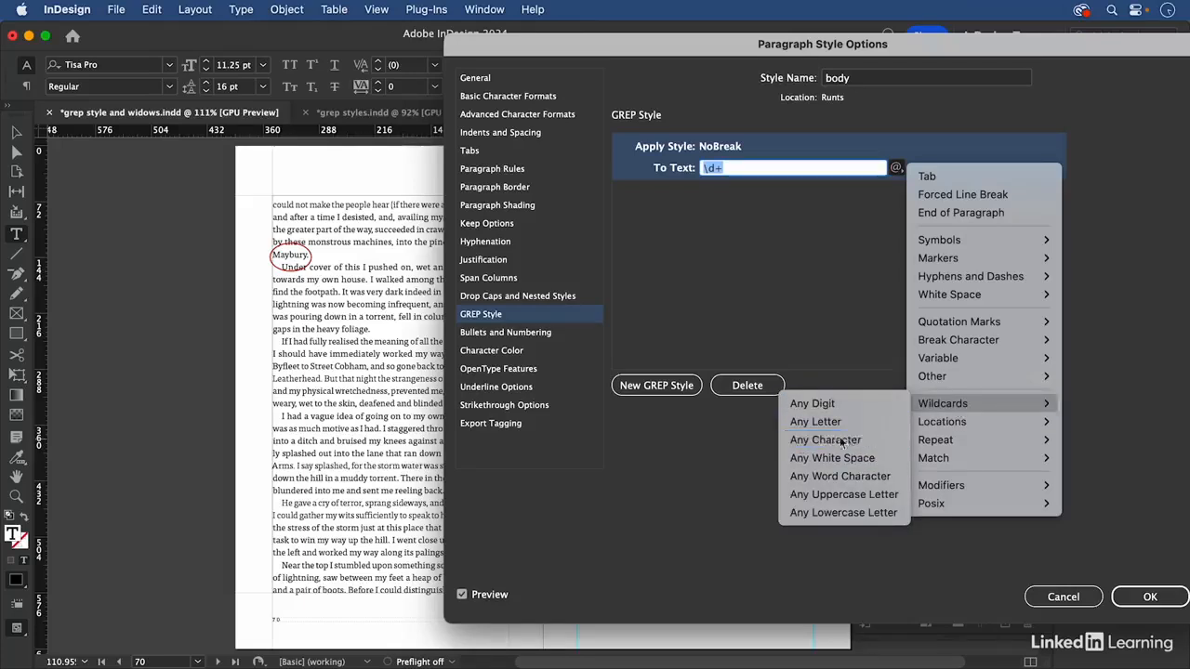
text(()
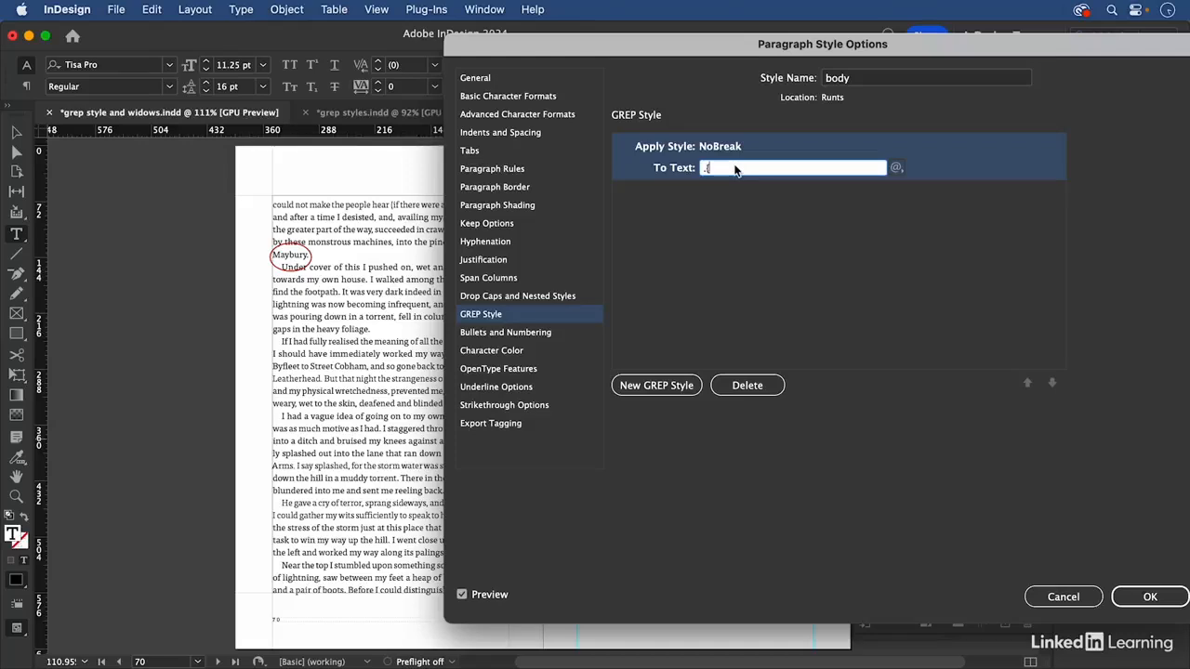
text(8})
text($)
click(728, 203)
- Change the expression's character count to 9, making it .{9}$, and confirm the body paragraph style
double_click(713, 167)
text(9)
click(710, 198)
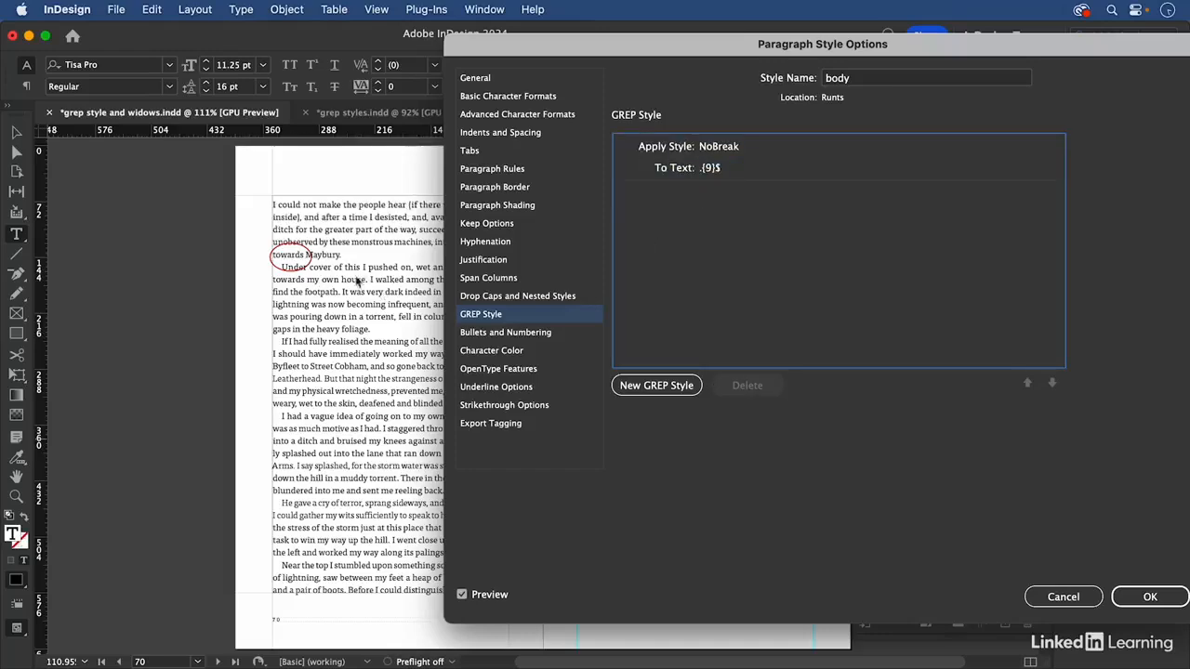
click(1149, 597)
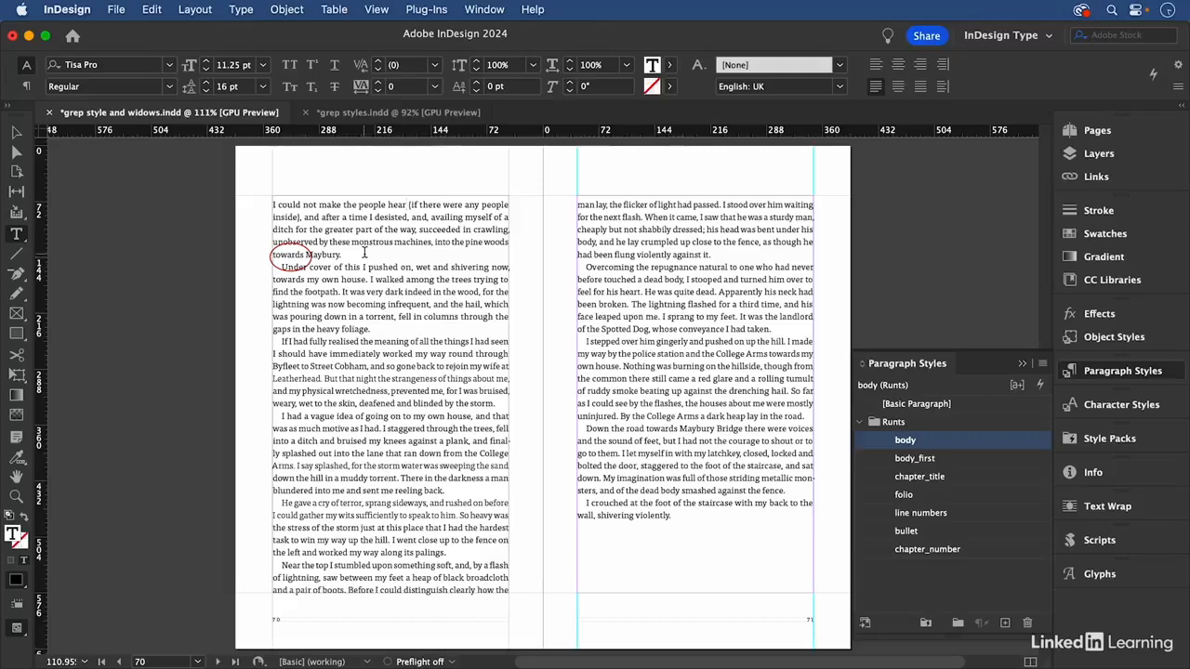
- Hide the Annotation layer and go back to pages 68–69 to check the paragraph endings
click(1095, 153)
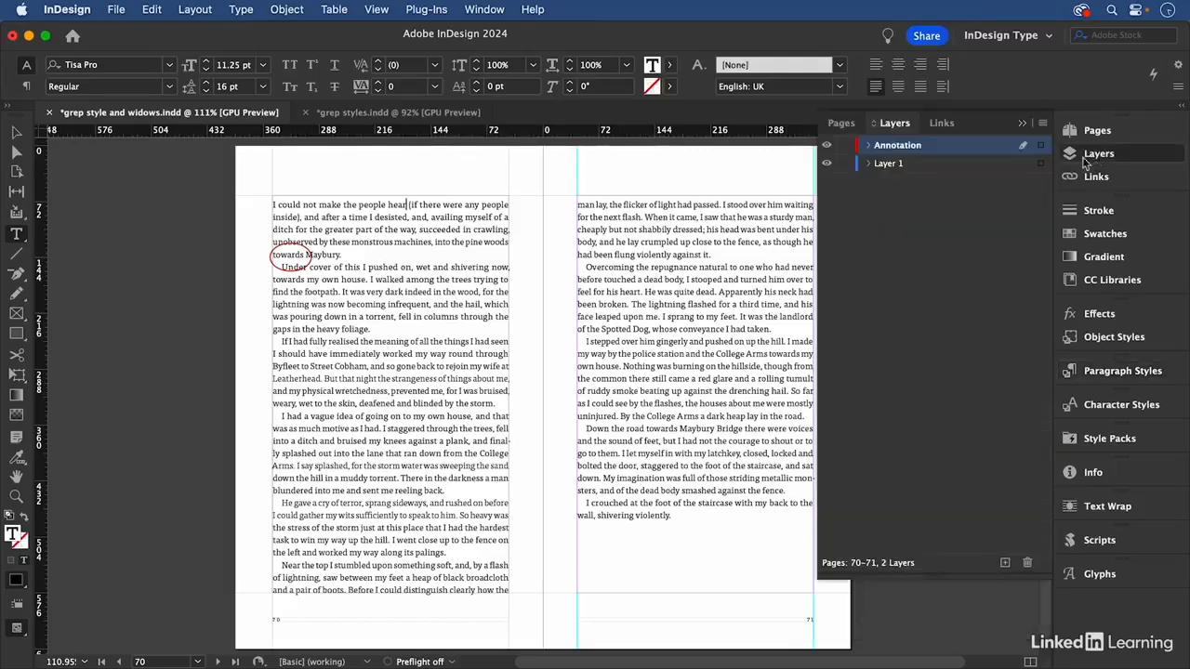
click(826, 146)
key(shift+Page_Up)
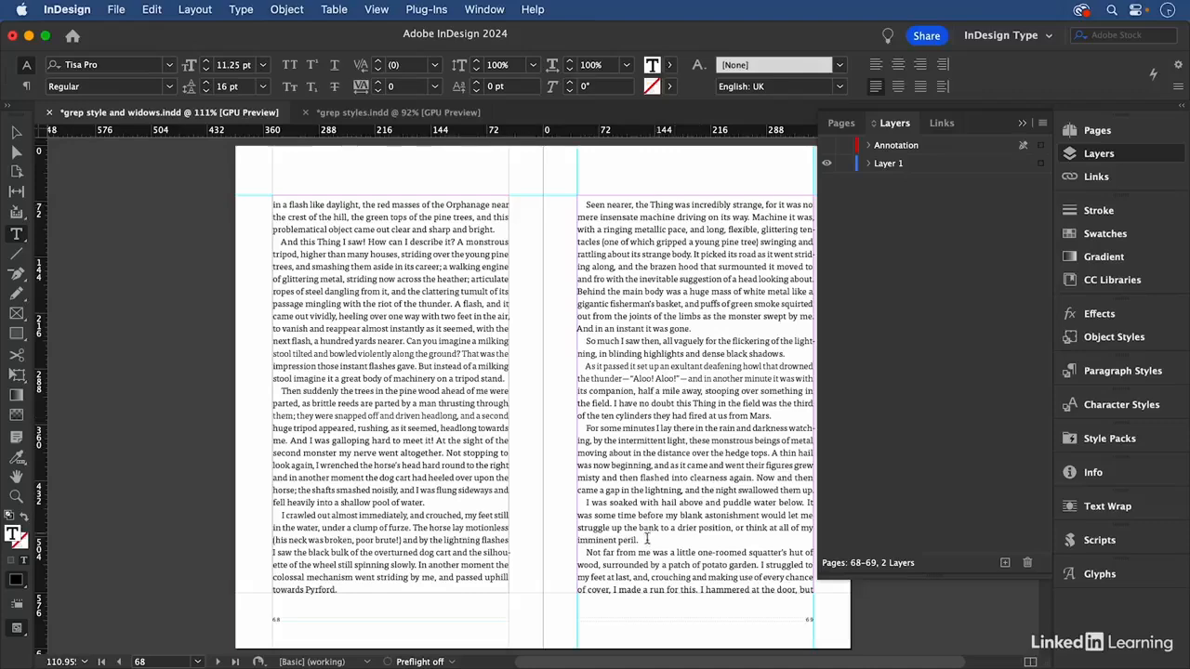
drag(689, 533, 587, 522)
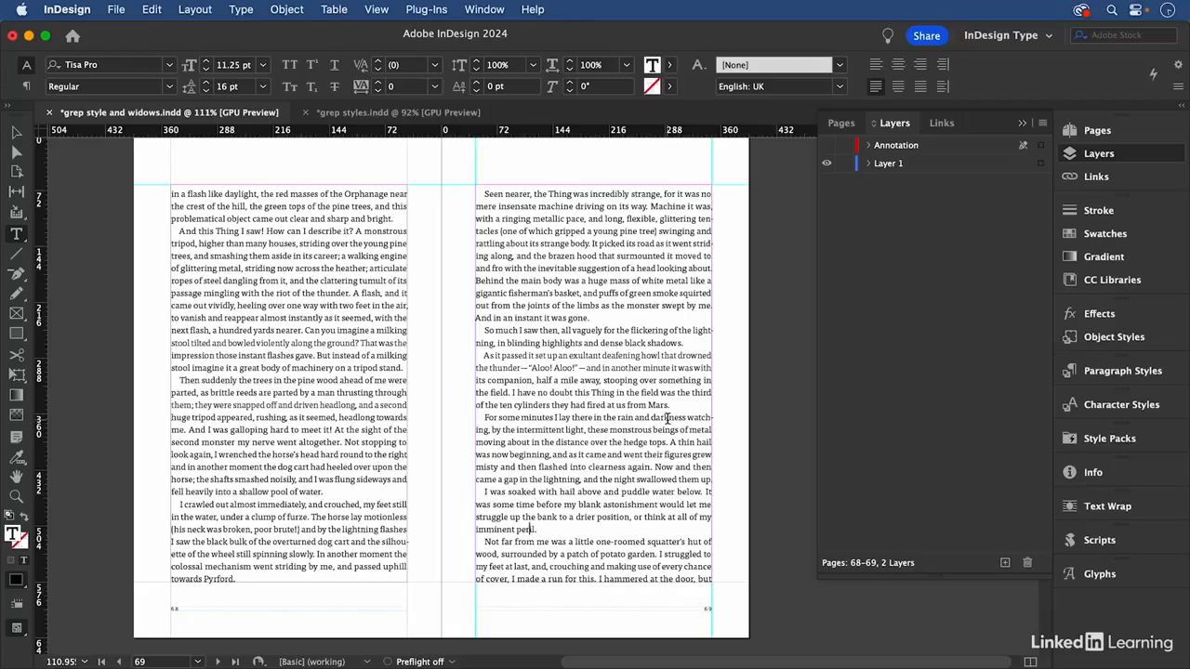
- Edit the NoBreak character style to turn its underline on, marking the text affected by the GREP style
click(1138, 407)
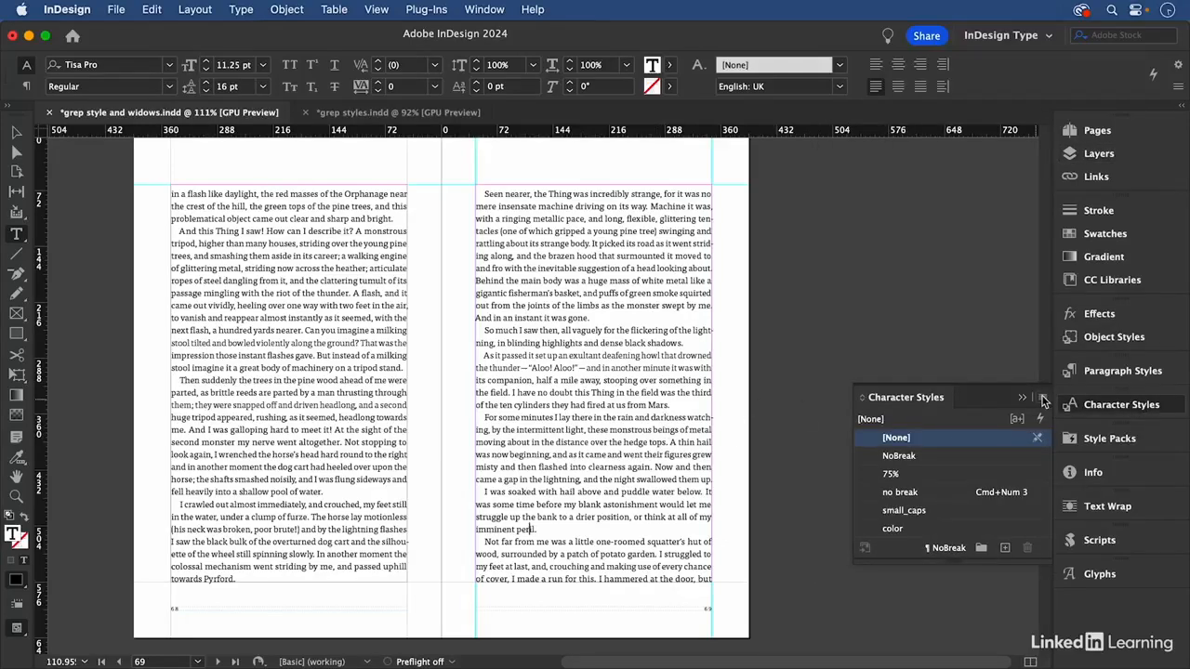
right_click(924, 457)
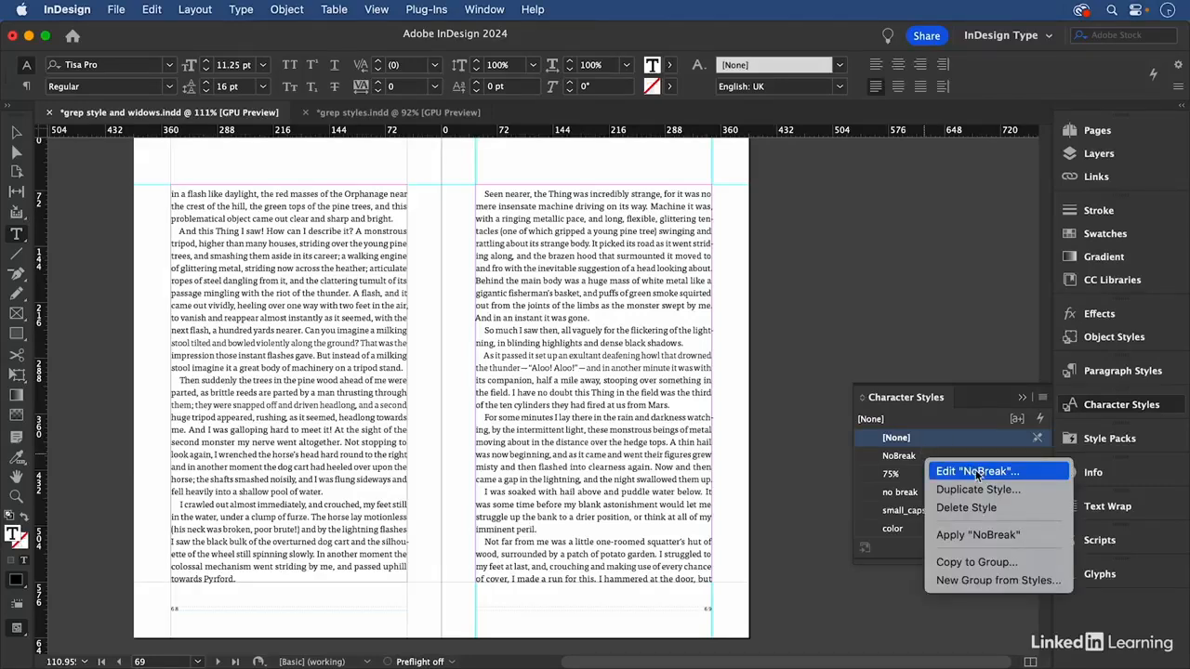
click(981, 472)
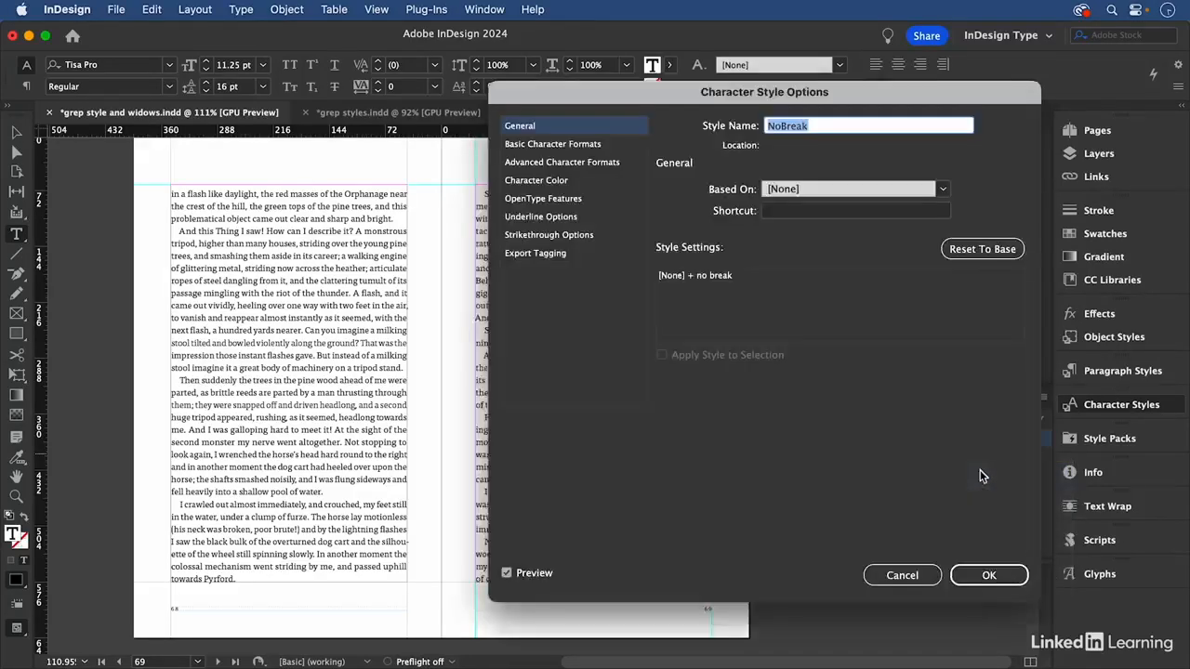
drag(614, 97, 682, 93)
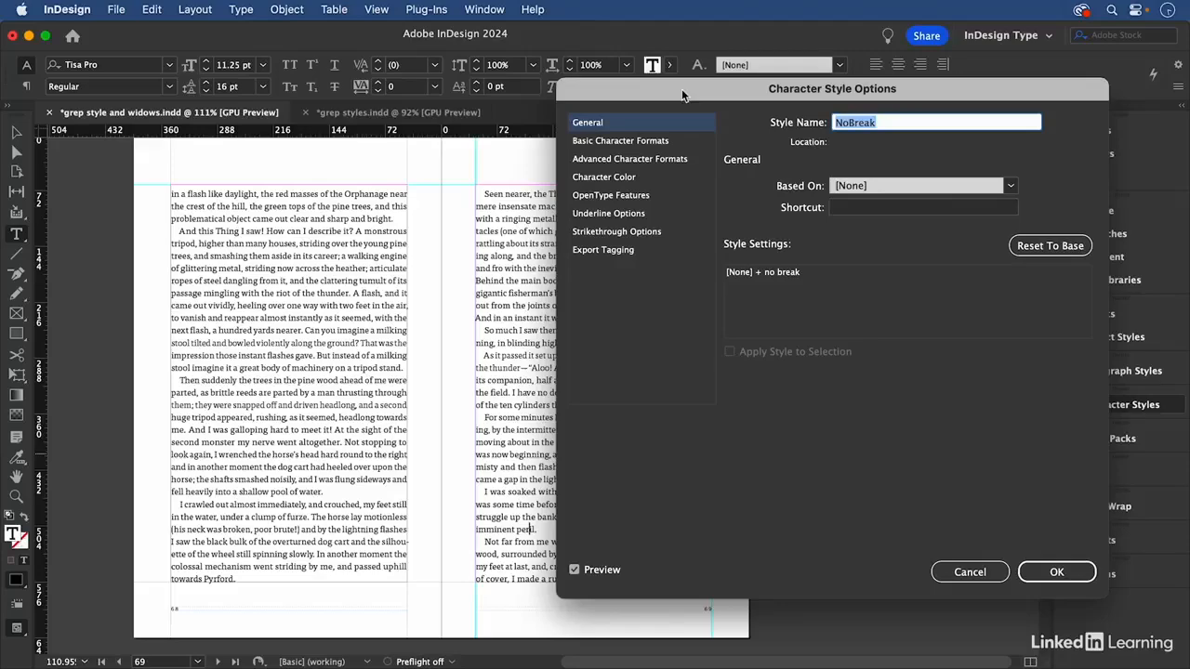
click(625, 213)
click(738, 203)
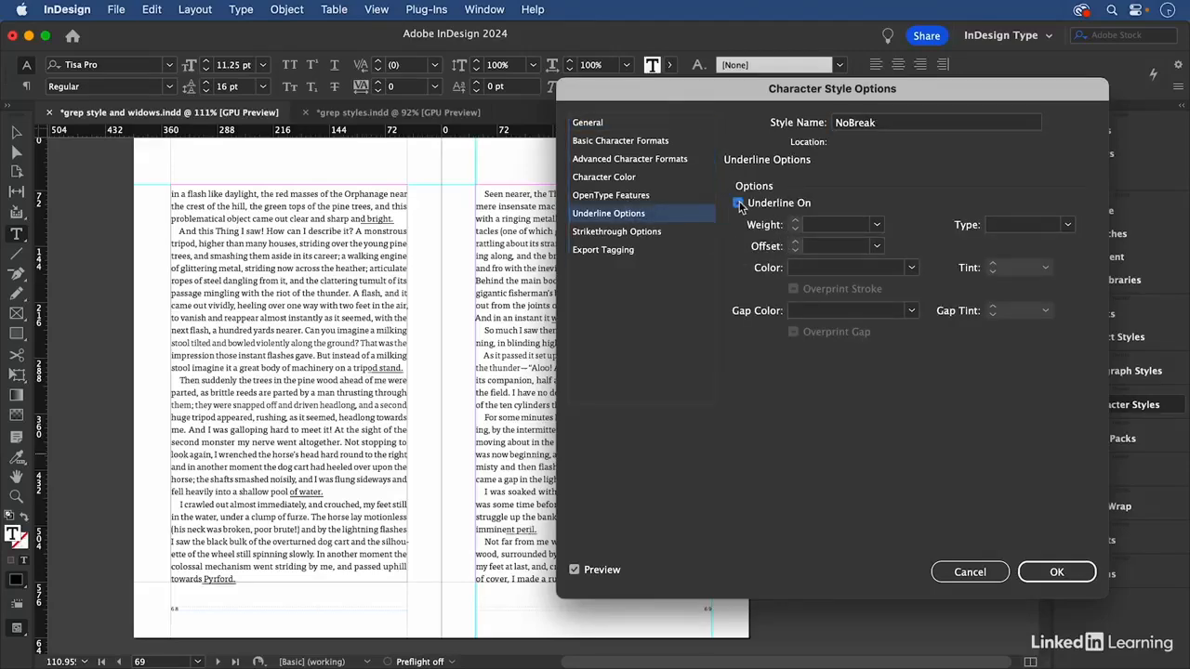
click(1058, 572)
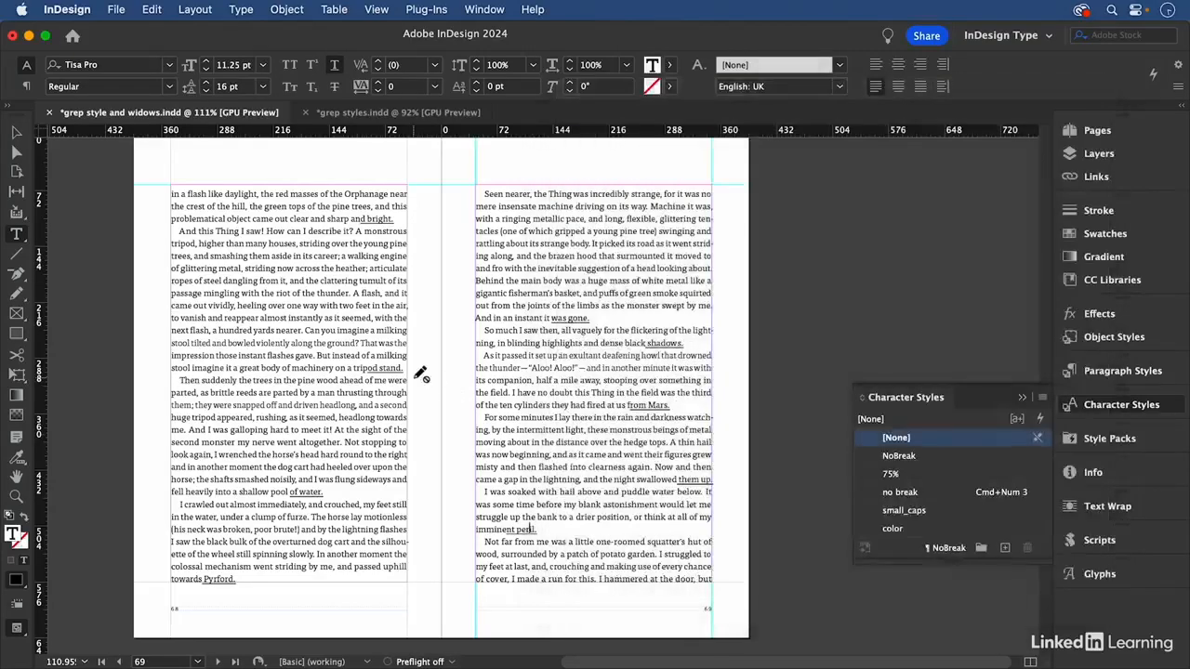